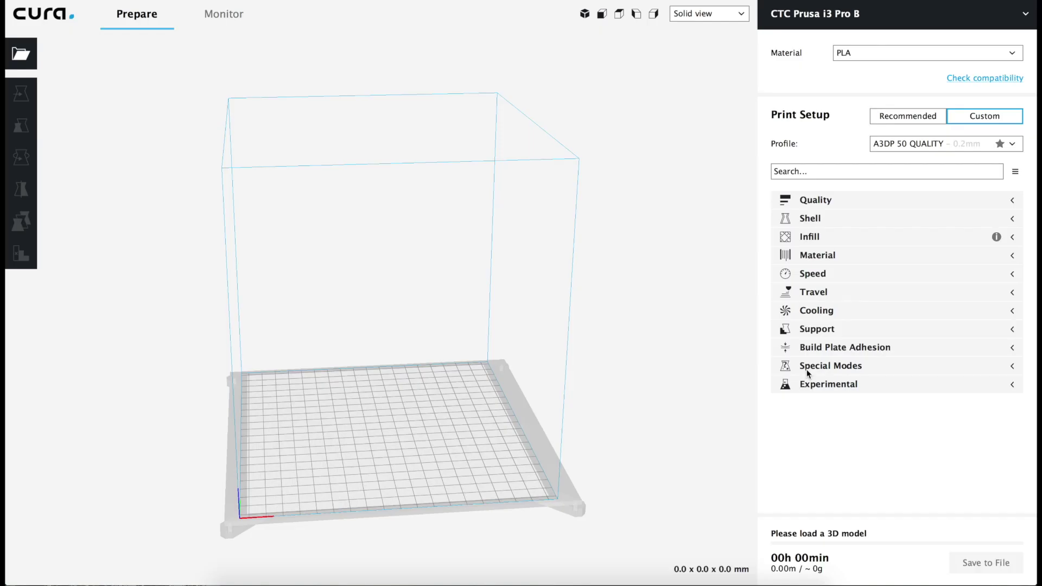
# - Expand the Build Plate Adhesion category to show its skirt settings
pyautogui.click(807, 369)
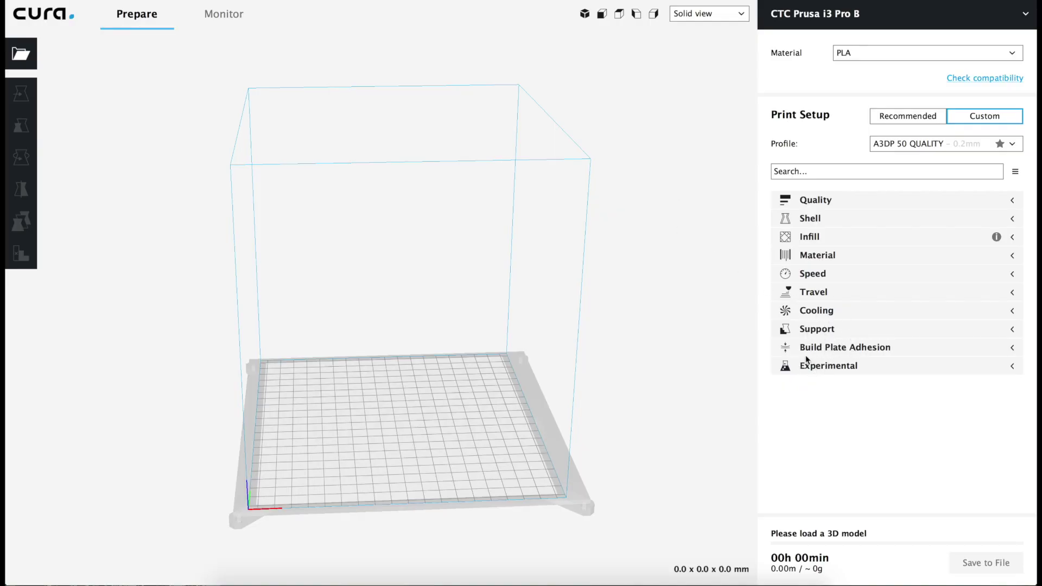
# - Make the Print Sequence setting visible via the Setting Visibility preferences
pyautogui.click(831, 352)
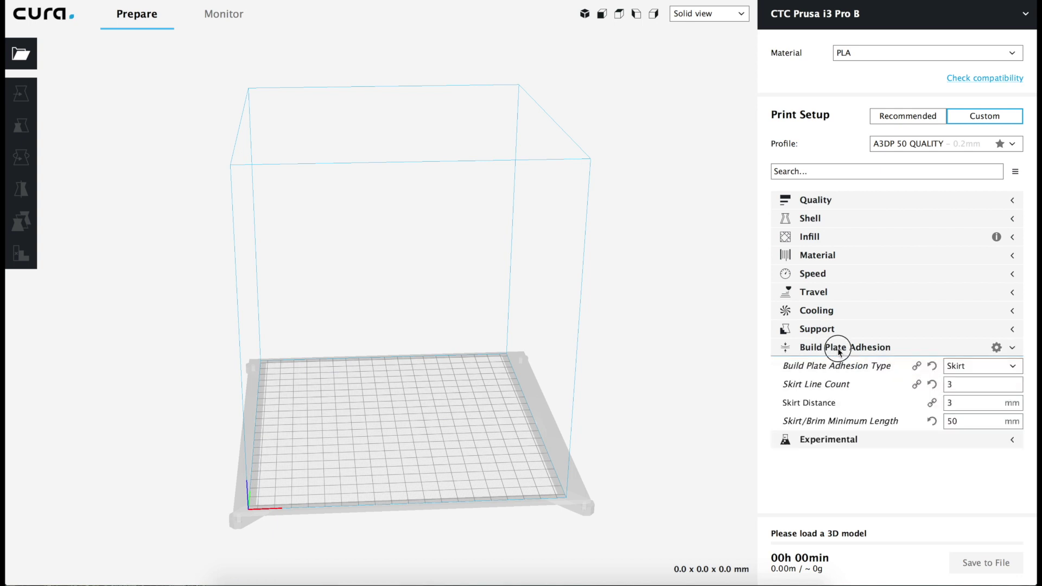
pyautogui.click(838, 352)
pyautogui.click(996, 349)
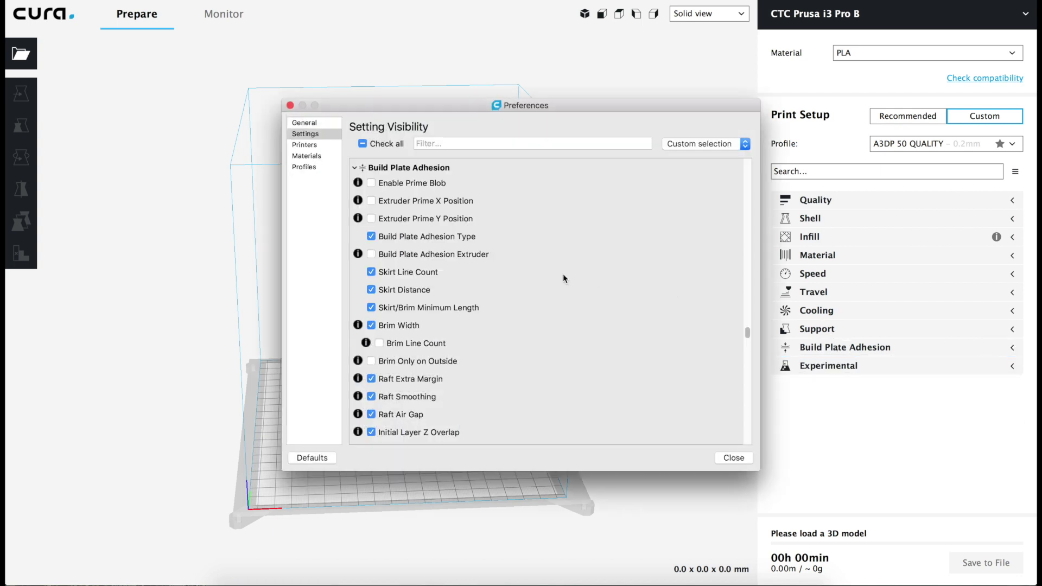
pyautogui.moveTo(747, 334); pyautogui.dragTo(743, 375)
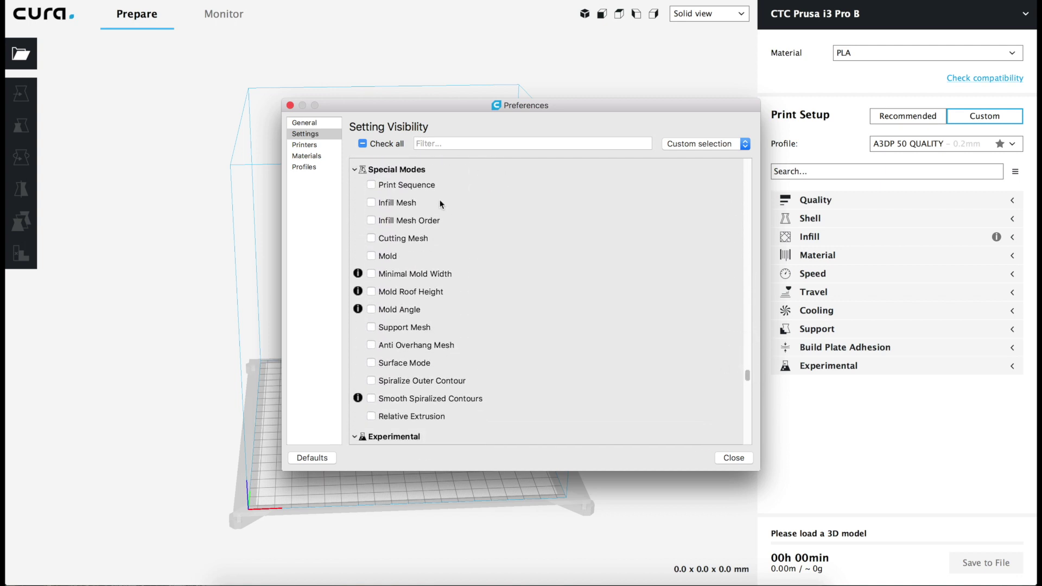
pyautogui.click(372, 185)
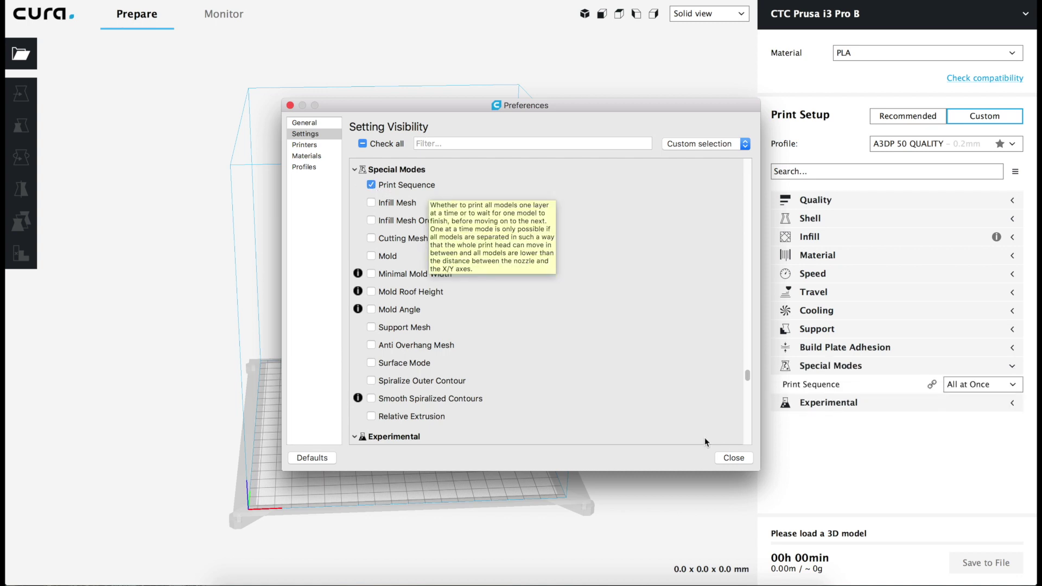
pyautogui.click(728, 458)
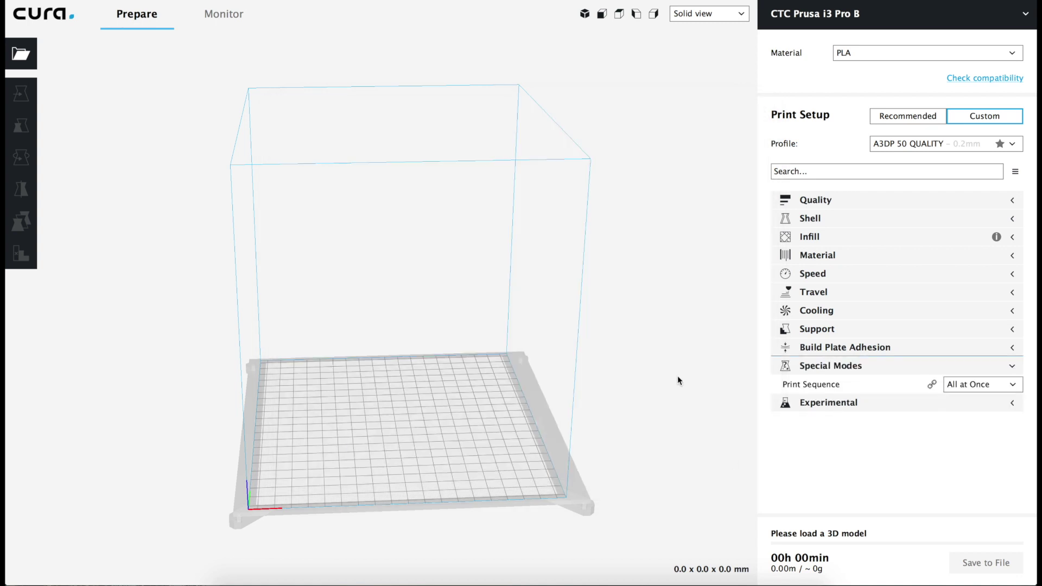
# - Expand Special Modes and review its visible settings, leaving Print Sequence at All at Once
pyautogui.click(849, 365)
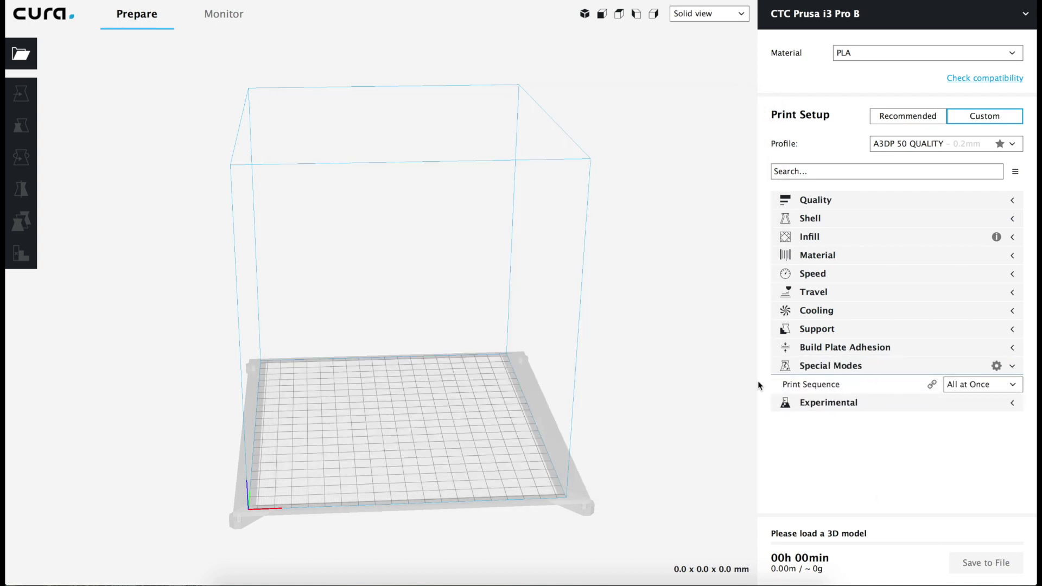
pyautogui.moveTo(478, 368); pyautogui.dragTo(468, 376, button='right')
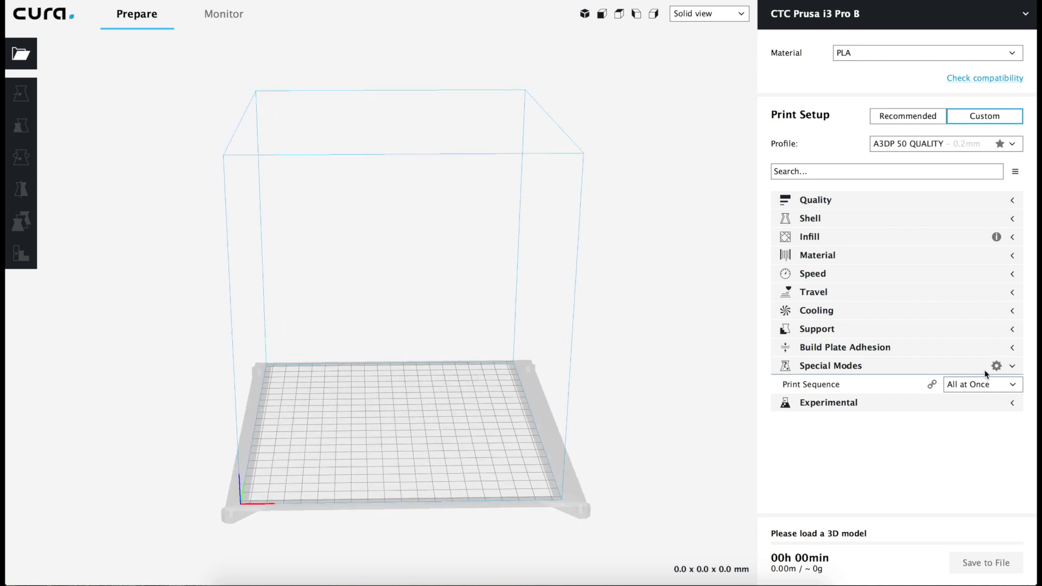
pyautogui.click(997, 366)
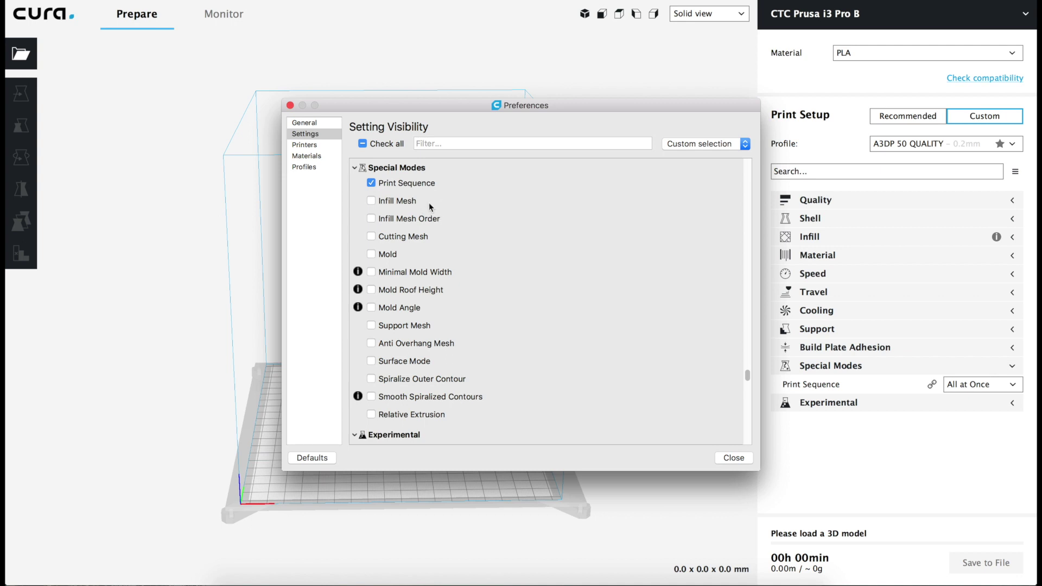
pyautogui.click(733, 457)
pyautogui.click(721, 458)
# - Load the test cube STL onto the build plate from Spotlight search
pyautogui.moveTo(495, 358); pyautogui.dragTo(483, 377, button='right')
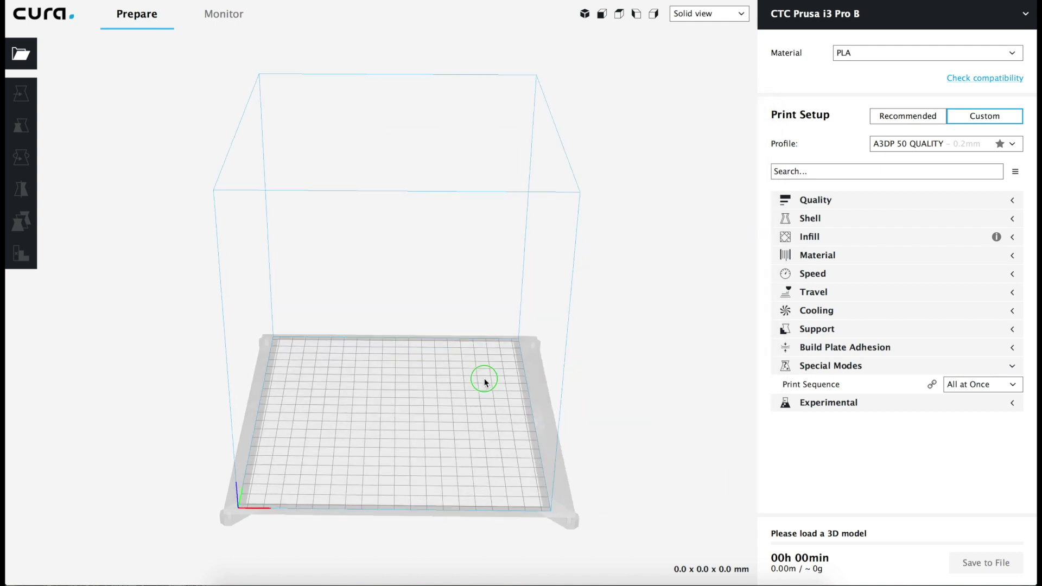
pyautogui.press('super+space')
pyautogui.write('te')
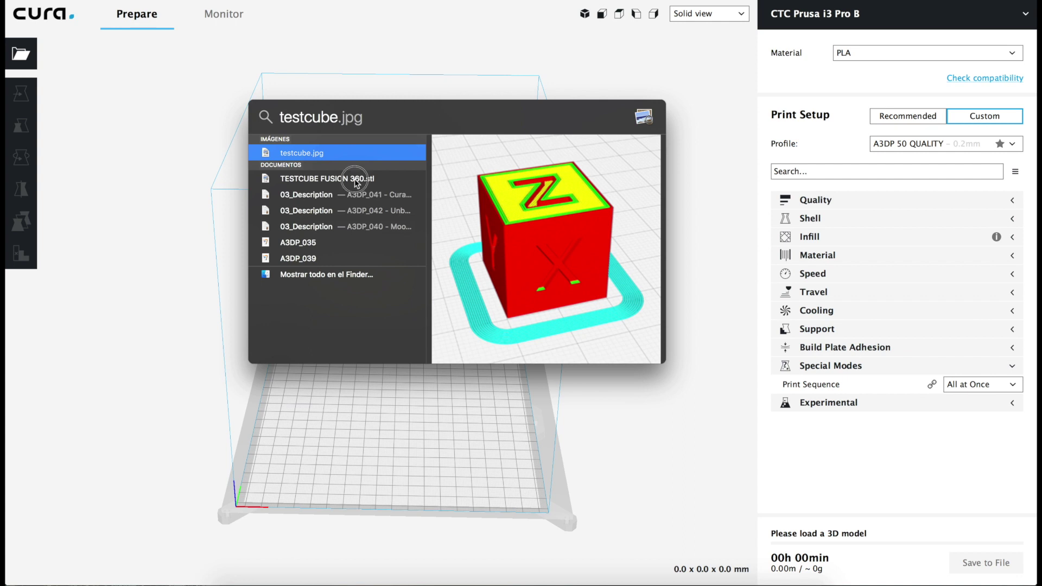
pyautogui.moveTo(354, 183); pyautogui.dragTo(197, 349)
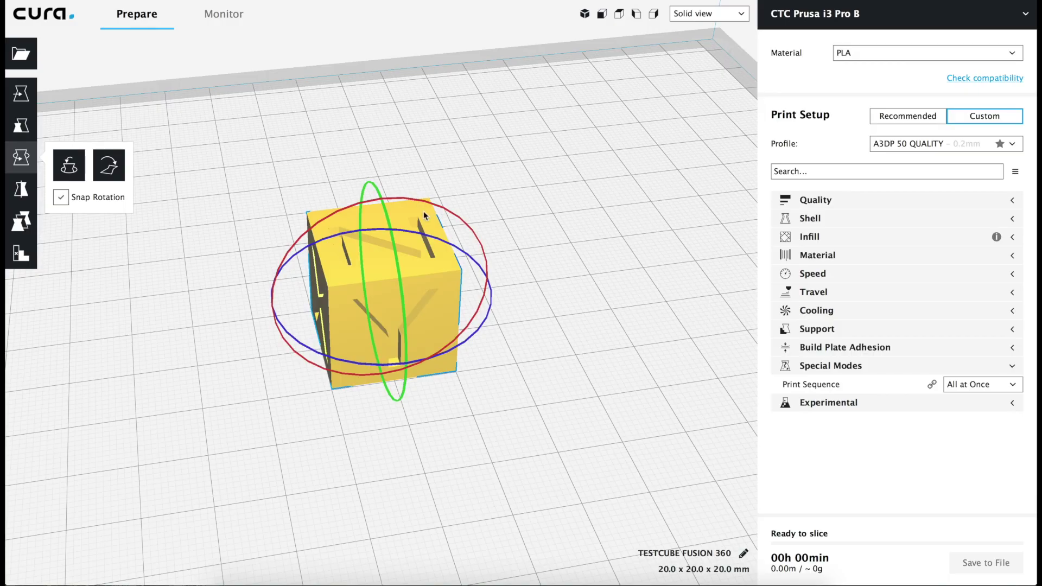
pyautogui.moveTo(424, 215); pyautogui.dragTo(256, 102, button='right')
pyautogui.click(326, 175)
pyautogui.moveTo(326, 174); pyautogui.dragTo(422, 270, button='right')
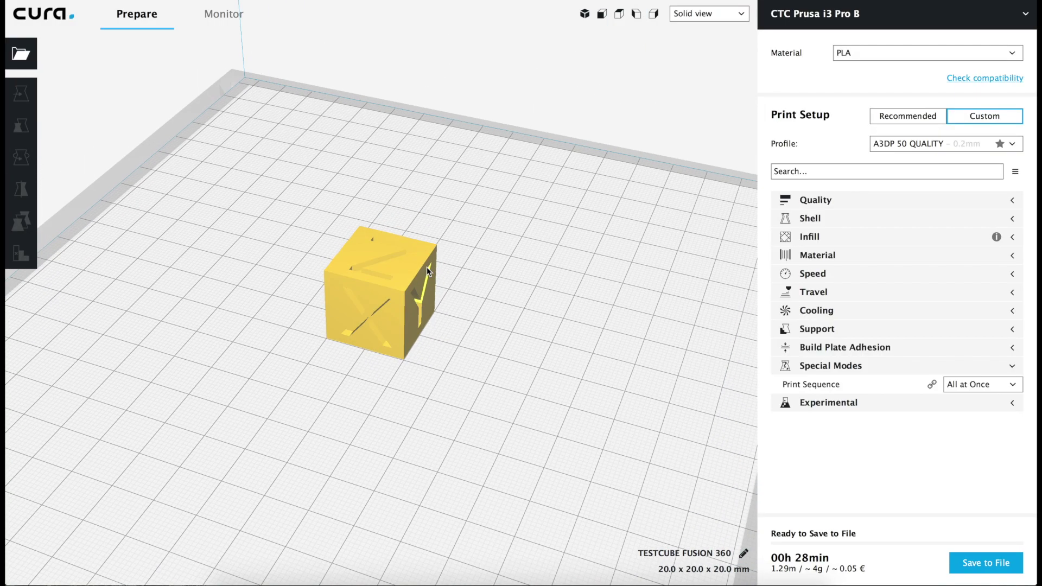
pyautogui.click(421, 269)
# - Multiply the selected cube to make three extra copies
pyautogui.rightClick(399, 277)
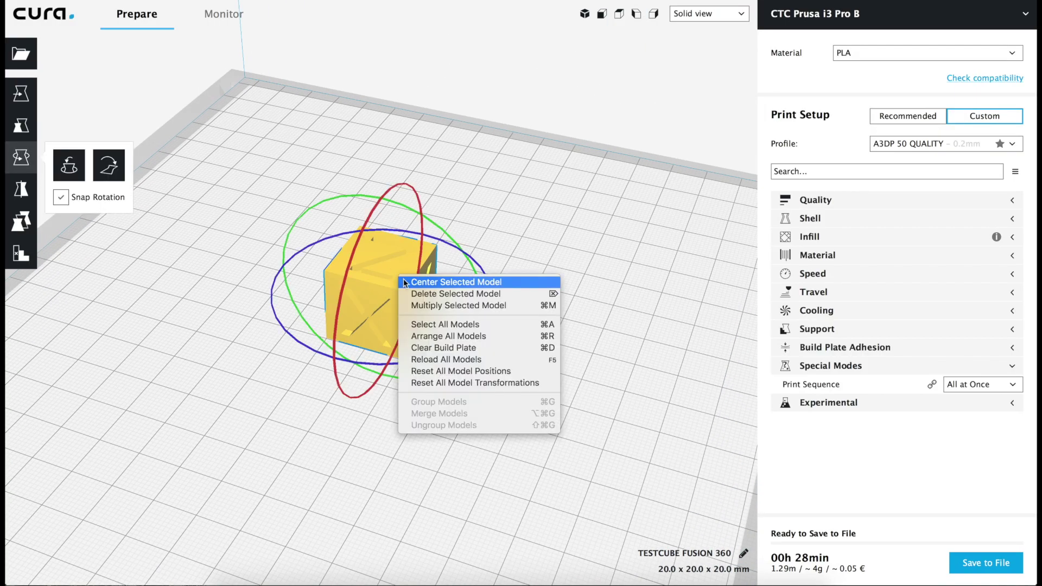
pyautogui.click(424, 305)
pyautogui.write('3')
pyautogui.press('Return')
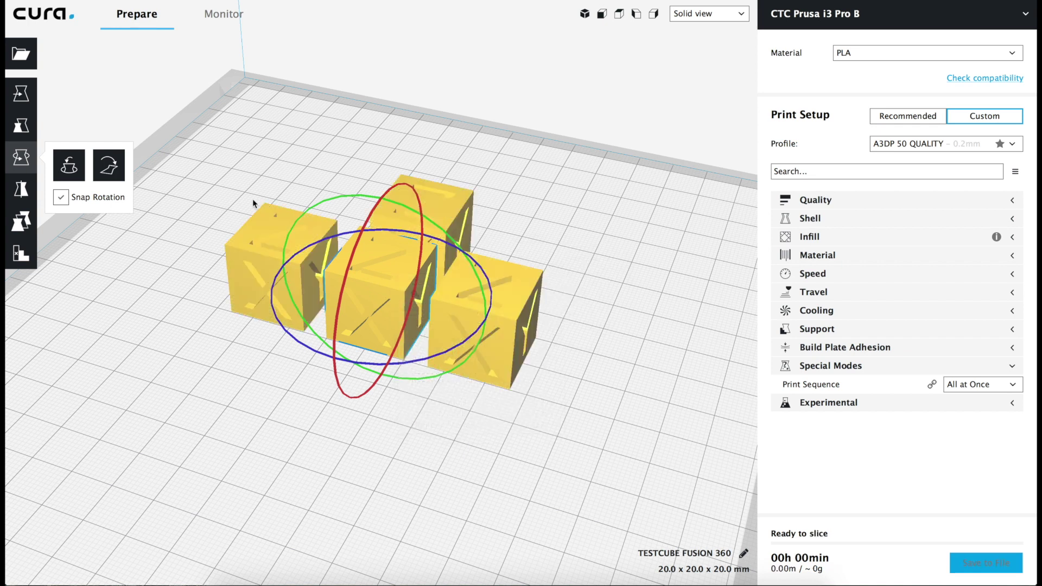
# - Spread the cubes apart across the plate with the Move tool
pyautogui.click(21, 94)
pyautogui.click(285, 130)
pyautogui.scroll(-2, 298, 124)
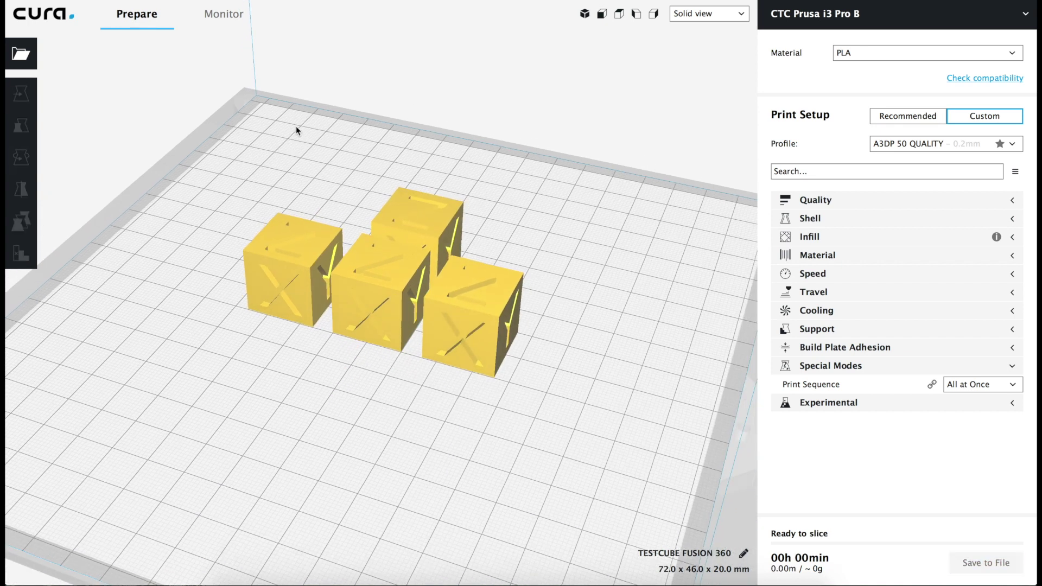
pyautogui.scroll(-2, 297, 125)
pyautogui.moveTo(315, 298); pyautogui.dragTo(185, 364)
pyautogui.click(384, 314)
pyautogui.moveTo(385, 314); pyautogui.dragTo(465, 477)
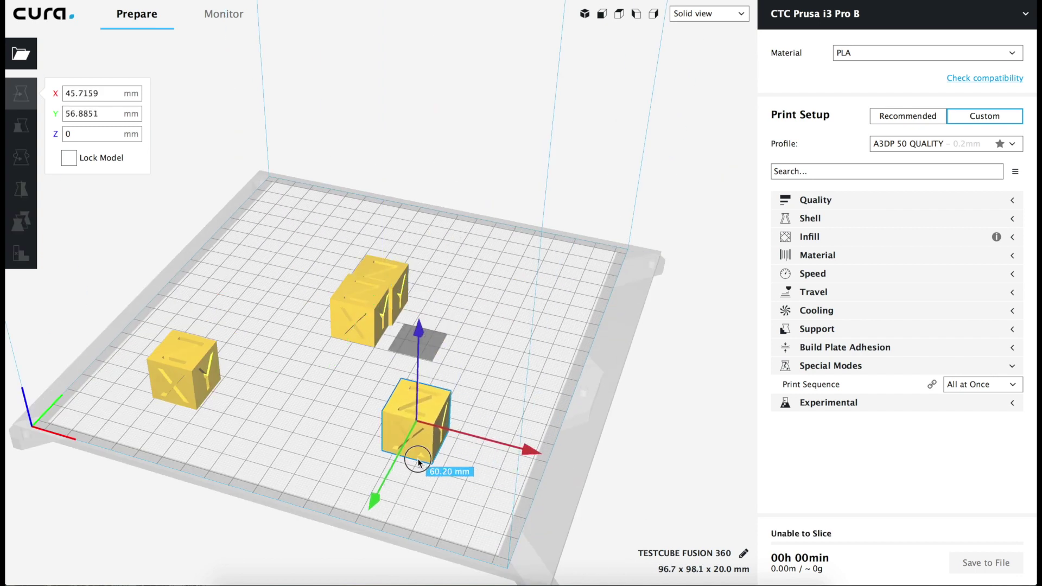
pyautogui.scroll(1, 358, 440)
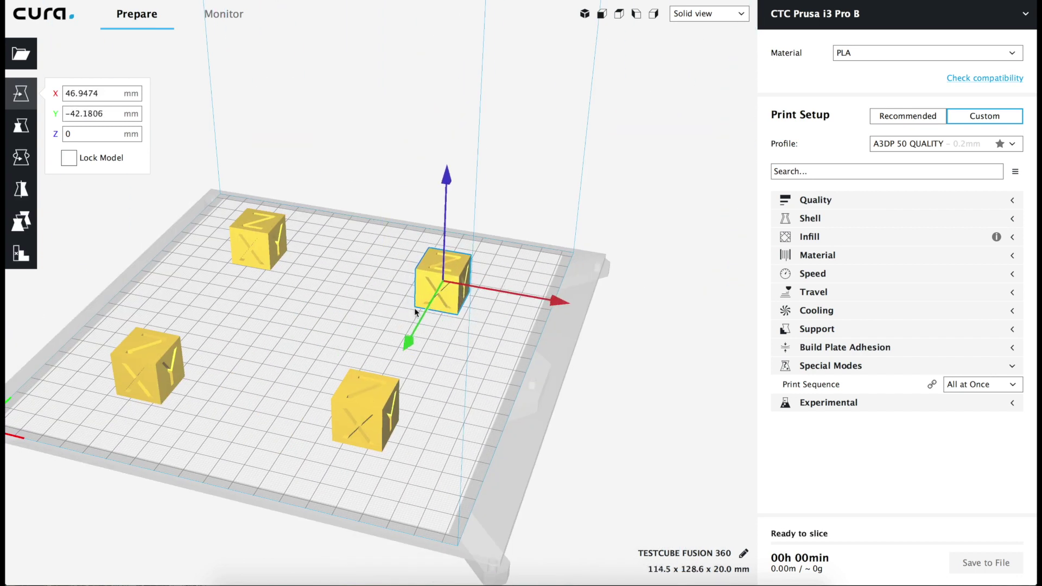
pyautogui.moveTo(357, 439); pyautogui.dragTo(716, 73, button='right')
pyautogui.click(741, 53)
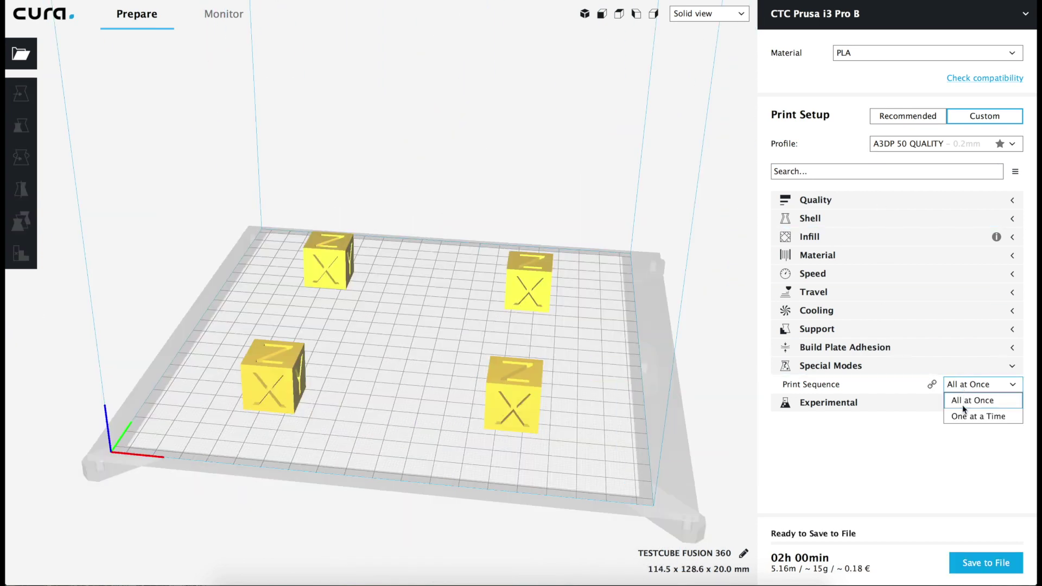
# - Keep Print Sequence at All at Once and switch to the Layer view preview
pyautogui.click(969, 407)
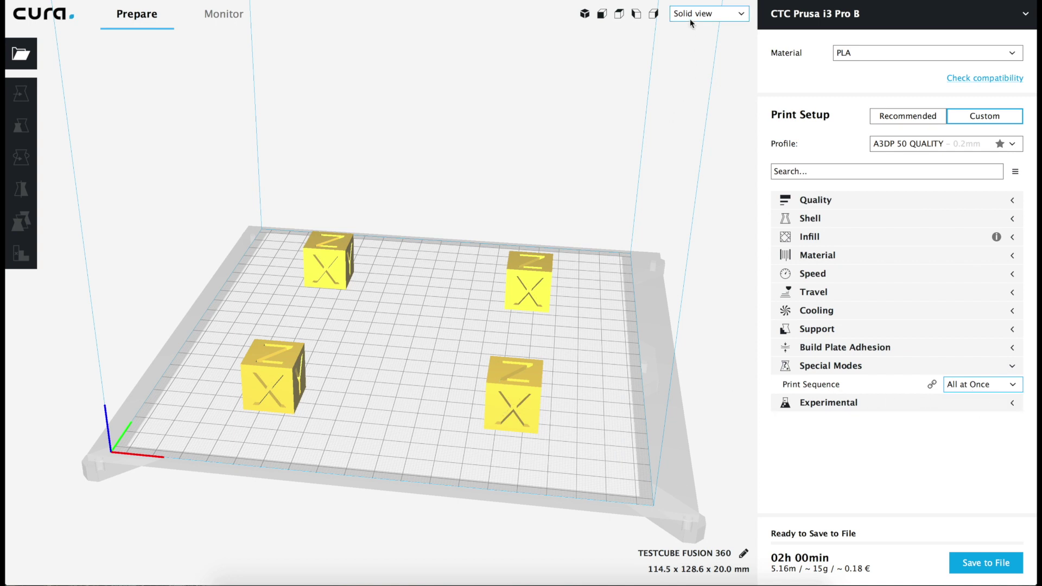
pyautogui.moveTo(672, 135); pyautogui.dragTo(638, 196, button='right')
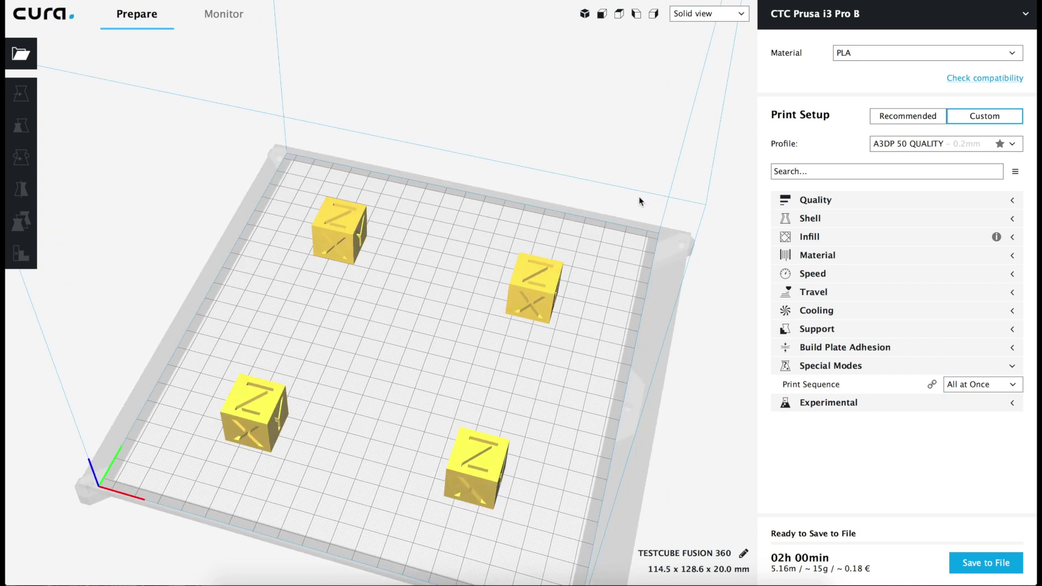
pyautogui.click(706, 15)
pyautogui.click(696, 48)
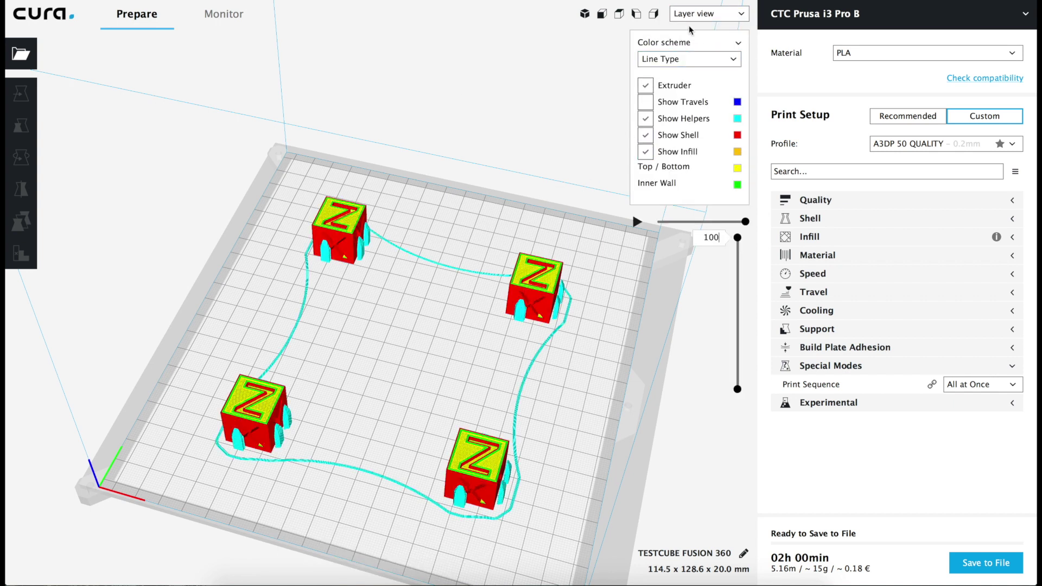
# - Scrub the preview down to layer 1 and step through its print path
pyautogui.moveTo(738, 242); pyautogui.dragTo(722, 419)
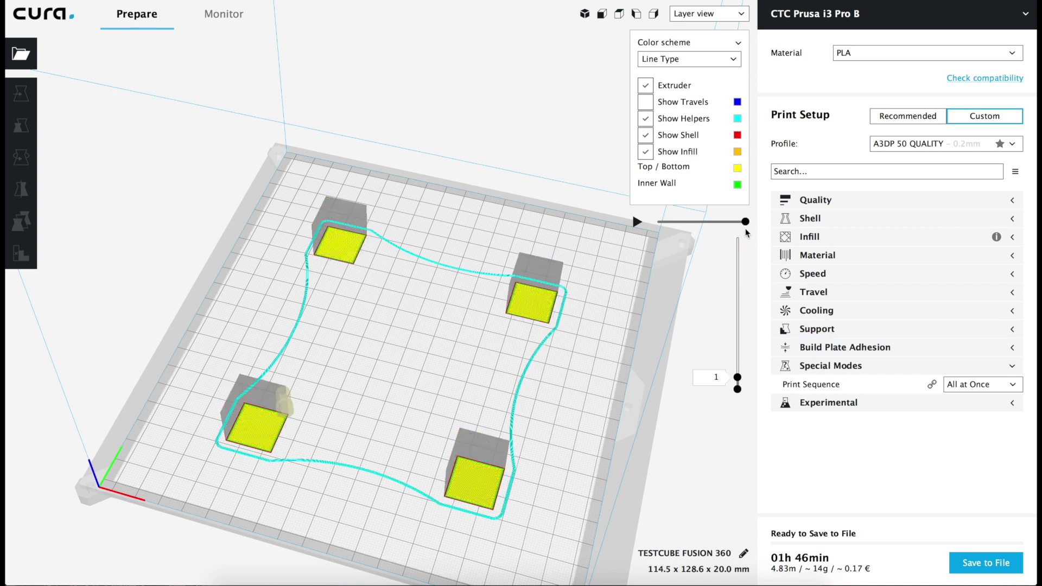
pyautogui.moveTo(745, 222); pyautogui.dragTo(590, 228)
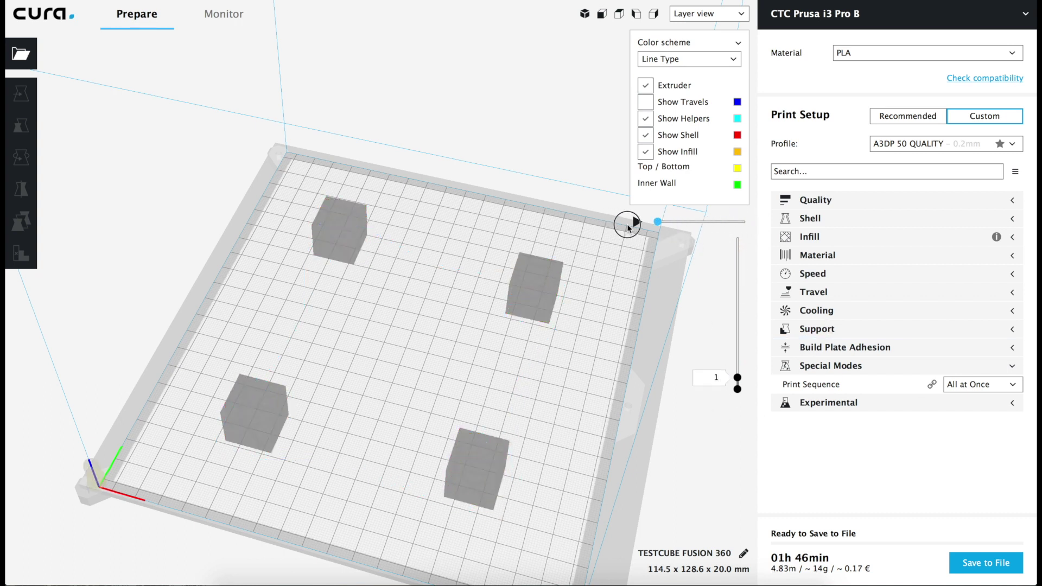
pyautogui.moveTo(658, 222)
pyautogui.mouseDown()
pyautogui.moveTo(663, 232)
pyautogui.moveTo(744, 223)
pyautogui.mouseUp()
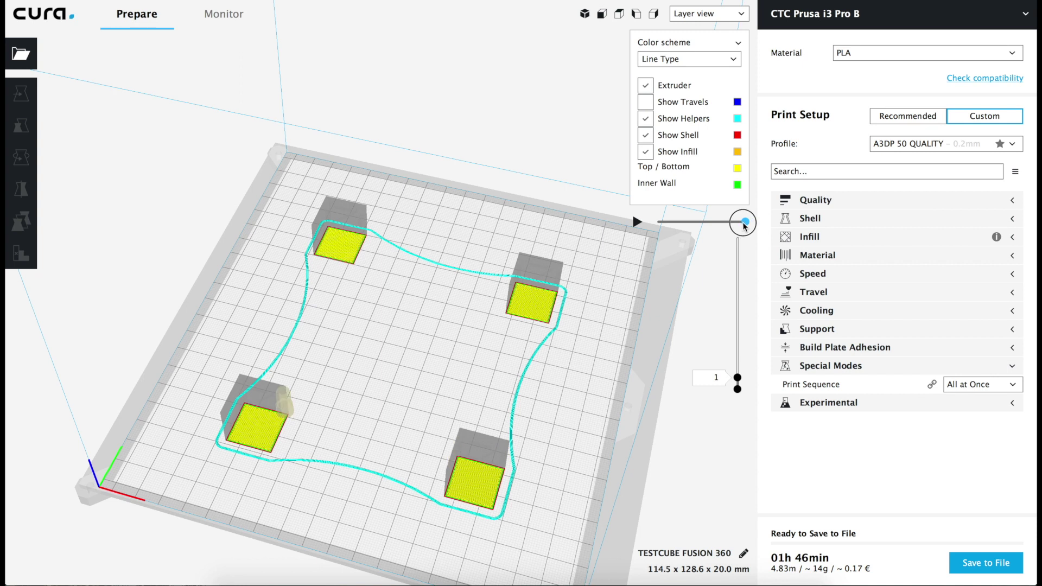
# - Set Print Sequence to One at a Time and dismiss the build volume notice
pyautogui.moveTo(738, 378); pyautogui.dragTo(737, 361)
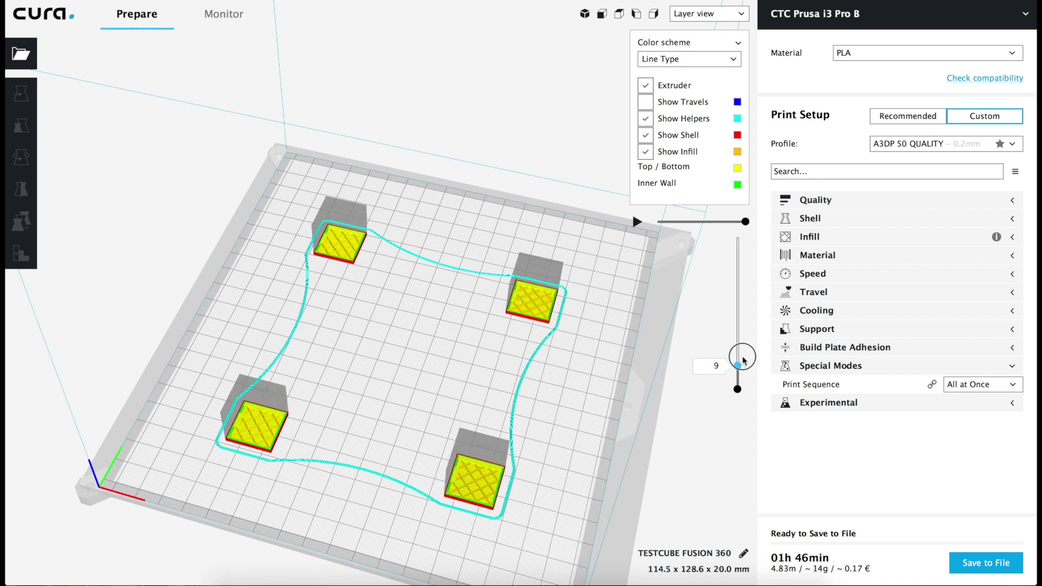
pyautogui.click(959, 385)
pyautogui.click(963, 416)
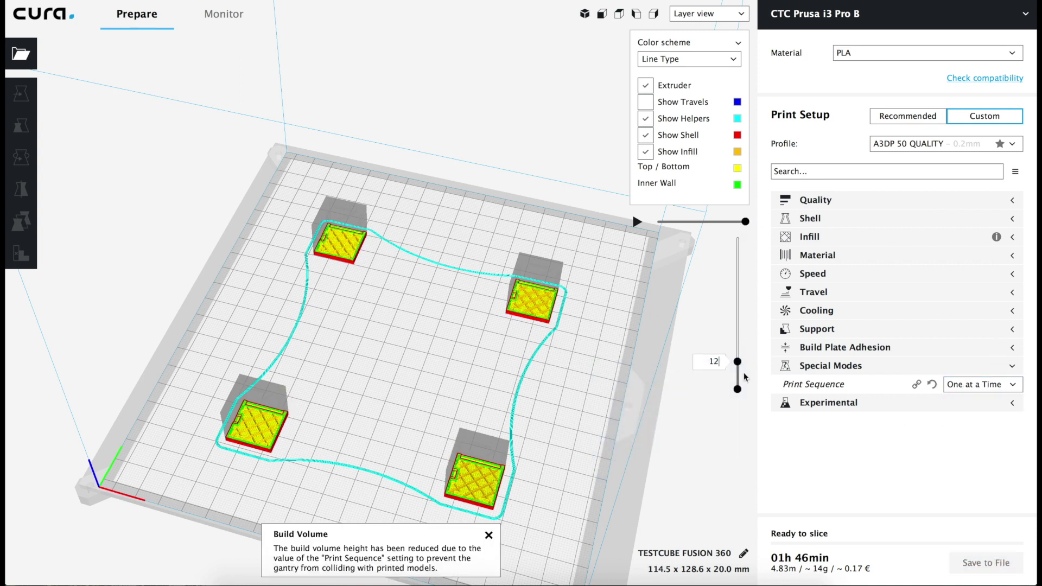
pyautogui.click(488, 533)
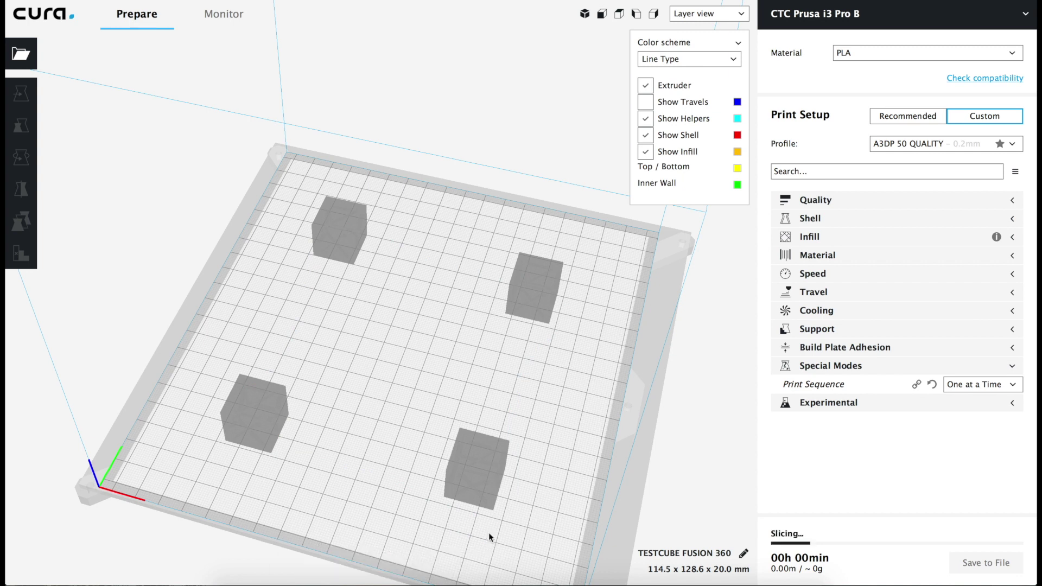
# - Scrub the layer preview from the first layer up through the first cube and orbit the result
pyautogui.moveTo(553, 465)
pyautogui.mouseDown(button='right')
pyautogui.moveTo(594, 419)
pyautogui.moveTo(558, 445)
pyautogui.mouseUp(button='right')
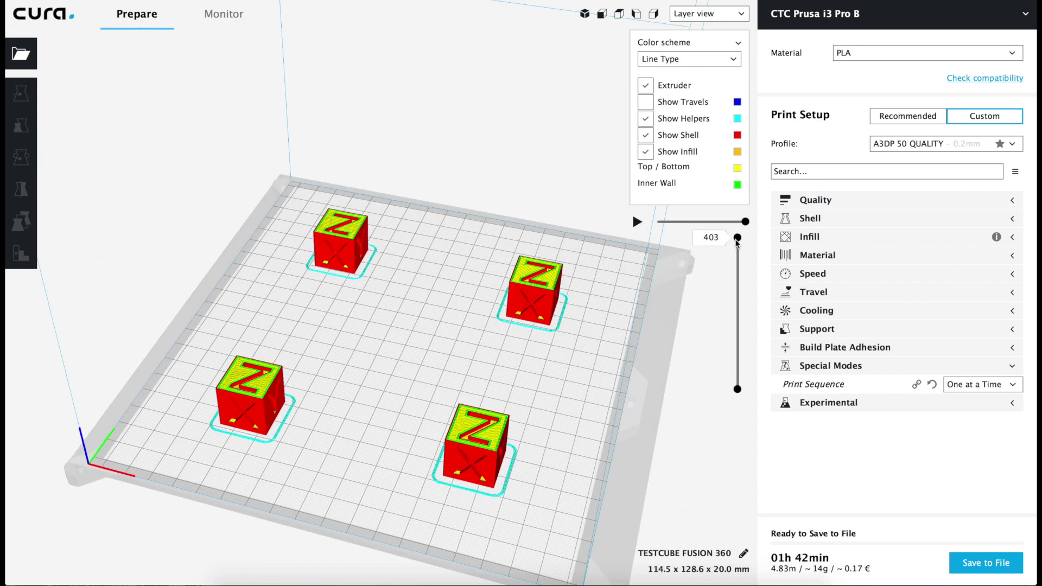
pyautogui.moveTo(736, 237); pyautogui.dragTo(737, 389)
pyautogui.moveTo(746, 221)
pyautogui.mouseDown()
pyautogui.moveTo(639, 230)
pyautogui.moveTo(757, 234)
pyautogui.mouseUp()
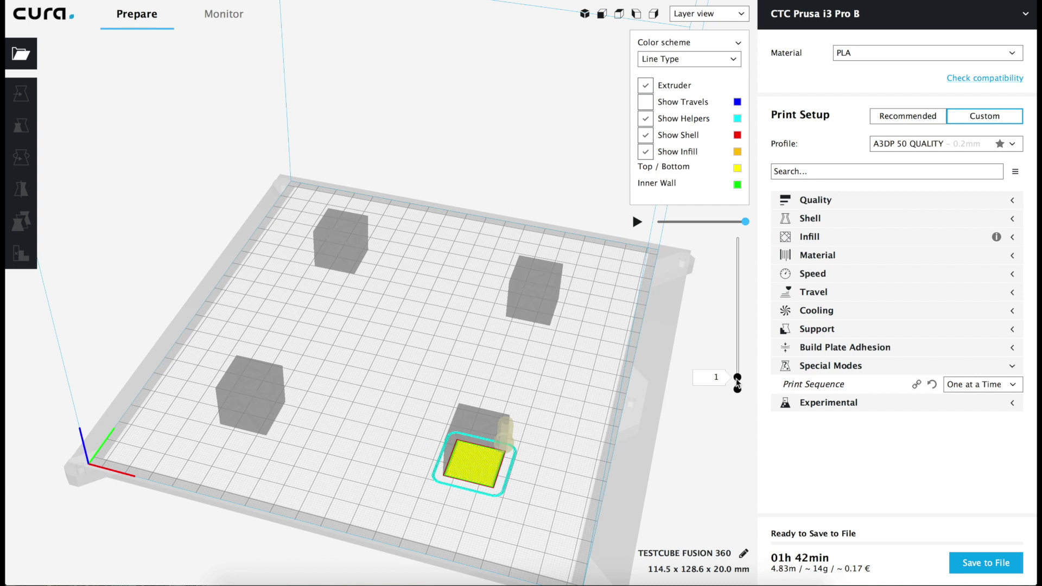
pyautogui.moveTo(738, 377); pyautogui.dragTo(739, 229)
pyautogui.moveTo(559, 391)
pyautogui.mouseDown(button='right')
pyautogui.moveTo(595, 415)
pyautogui.moveTo(486, 323)
pyautogui.mouseUp(button='right')
pyautogui.moveTo(414, 386)
pyautogui.mouseDown(button='right')
pyautogui.moveTo(383, 356)
pyautogui.moveTo(395, 348)
pyautogui.mouseUp(button='right')
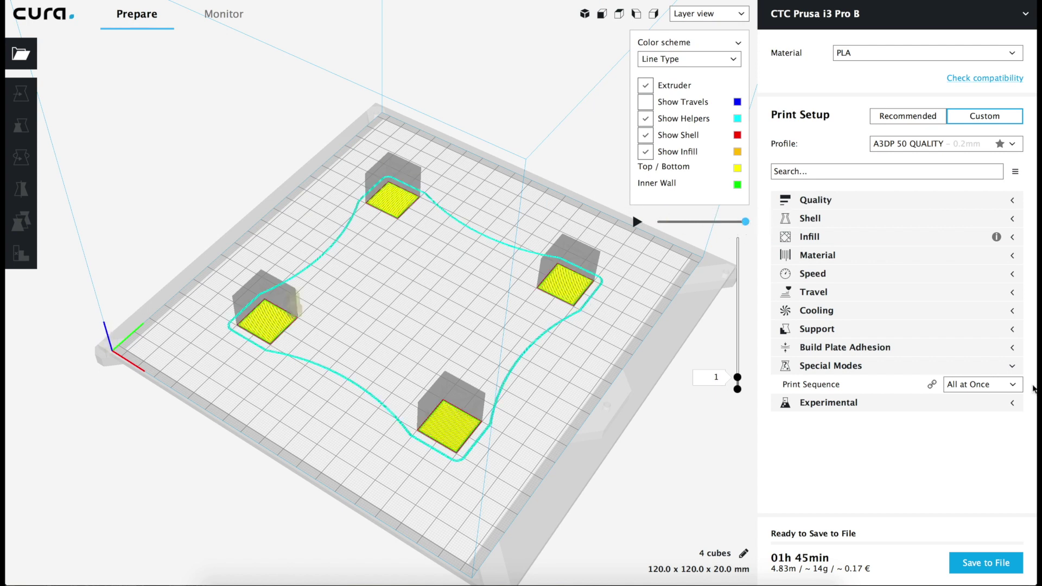
# - Set Print Sequence to One at a Time and rewind the layer path slider
pyautogui.click(981, 384)
pyautogui.click(972, 417)
pyautogui.moveTo(745, 221); pyautogui.dragTo(695, 222)
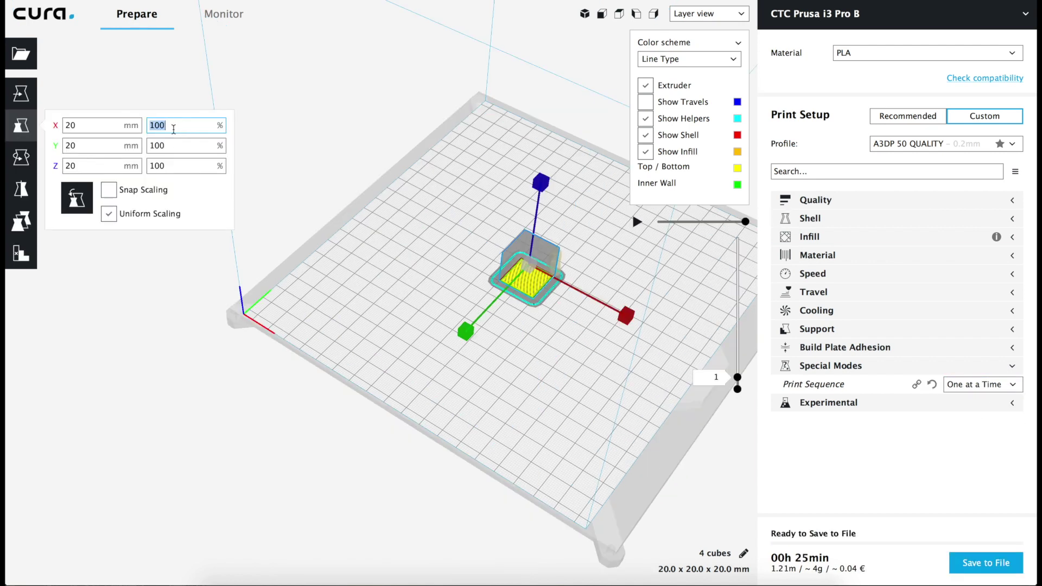
# - Apply the 200% scale so the cube becomes 40 mm and let it re-slice
pyautogui.press('Return')
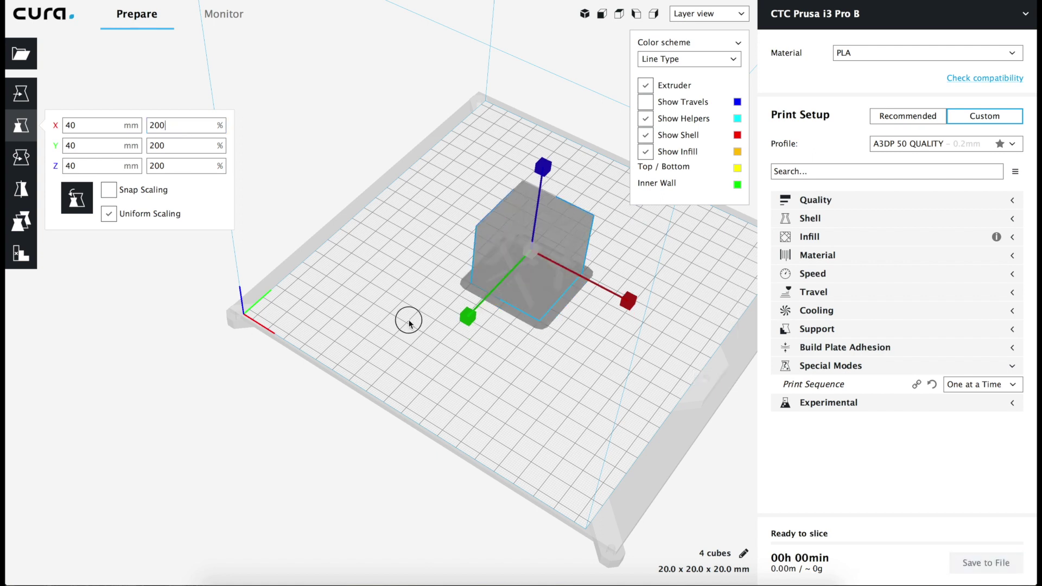
pyautogui.click(375, 366)
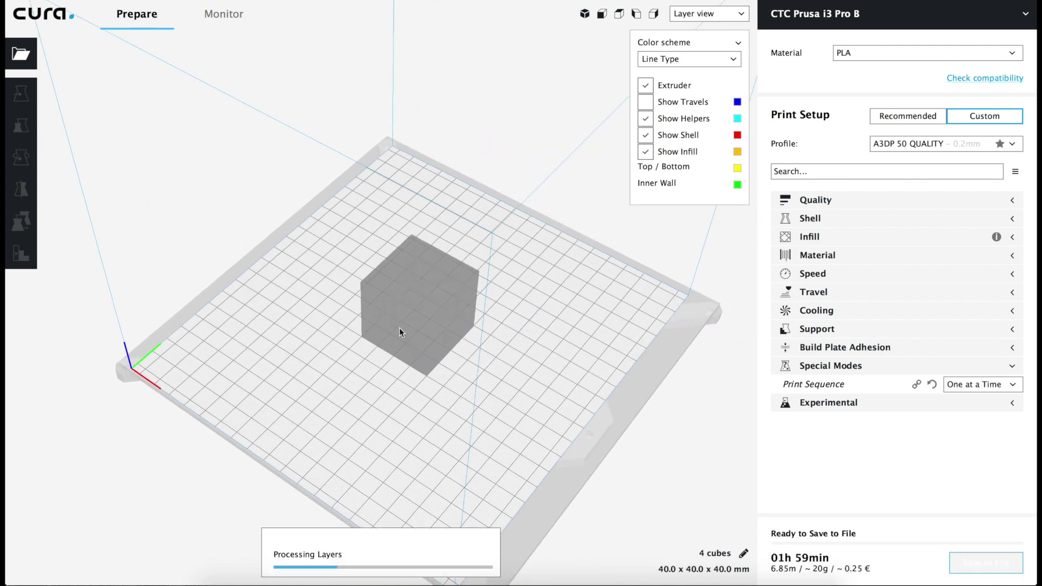
pyautogui.moveTo(401, 343); pyautogui.dragTo(493, 381, button='right')
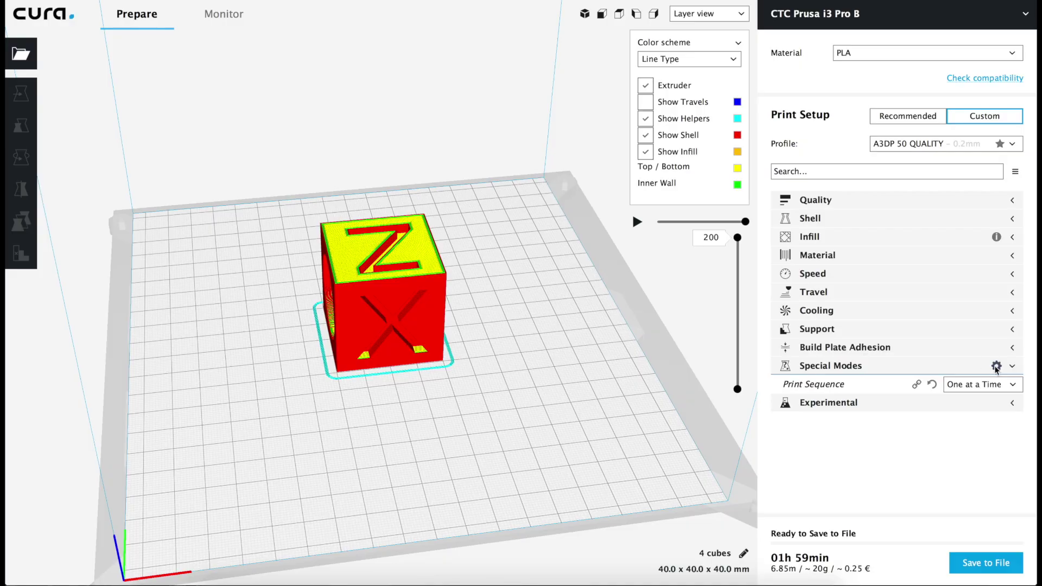
# - Review Special Modes visibility, then set Print Sequence back to All at Once
pyautogui.click(996, 367)
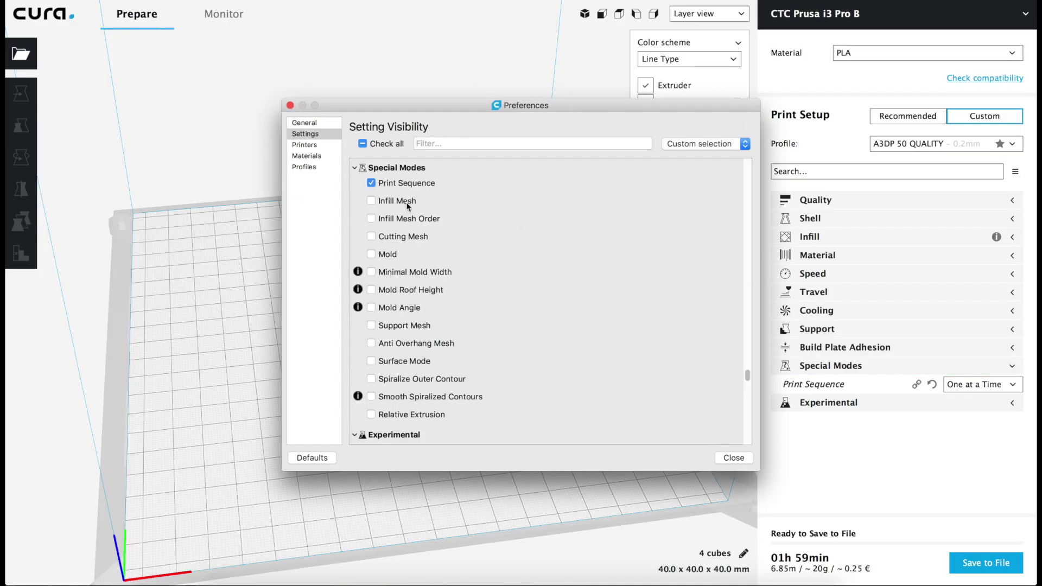
pyautogui.click(731, 458)
pyautogui.click(969, 384)
pyautogui.click(969, 399)
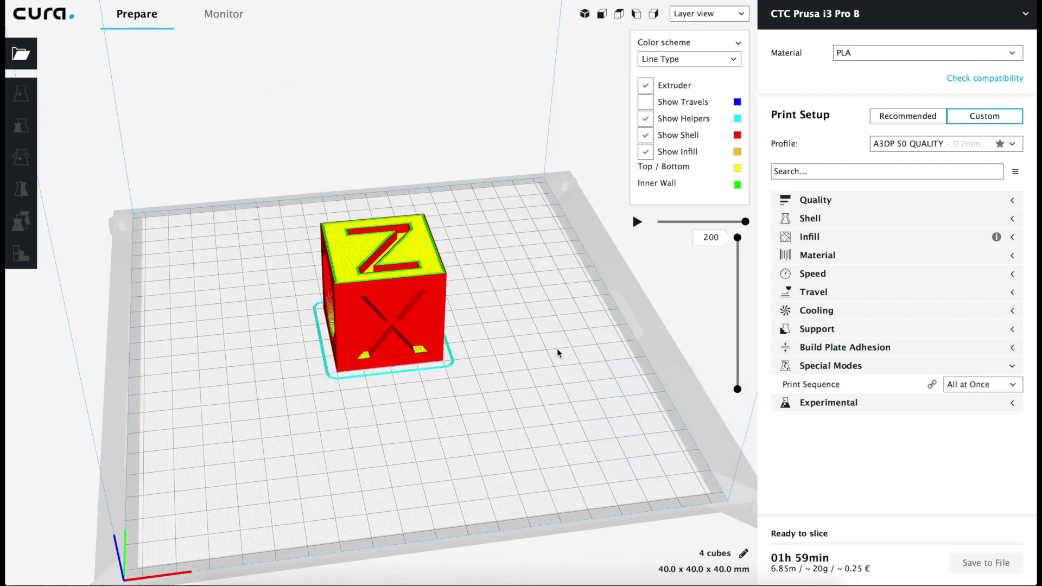
# - In General preferences, untick 'Automatically drop models to the build plate'
pyautogui.click(439, 330)
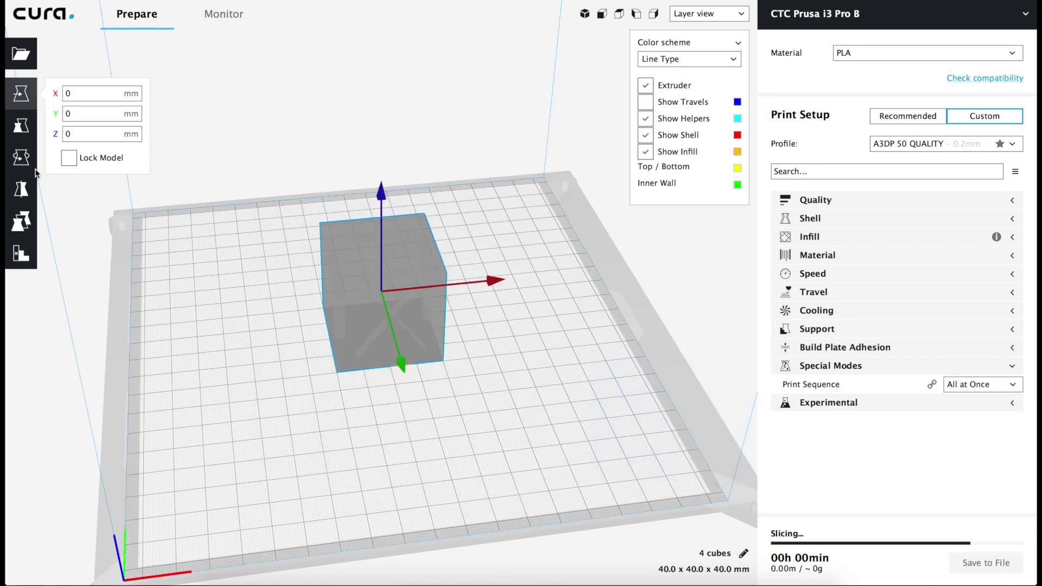
pyautogui.click(21, 222)
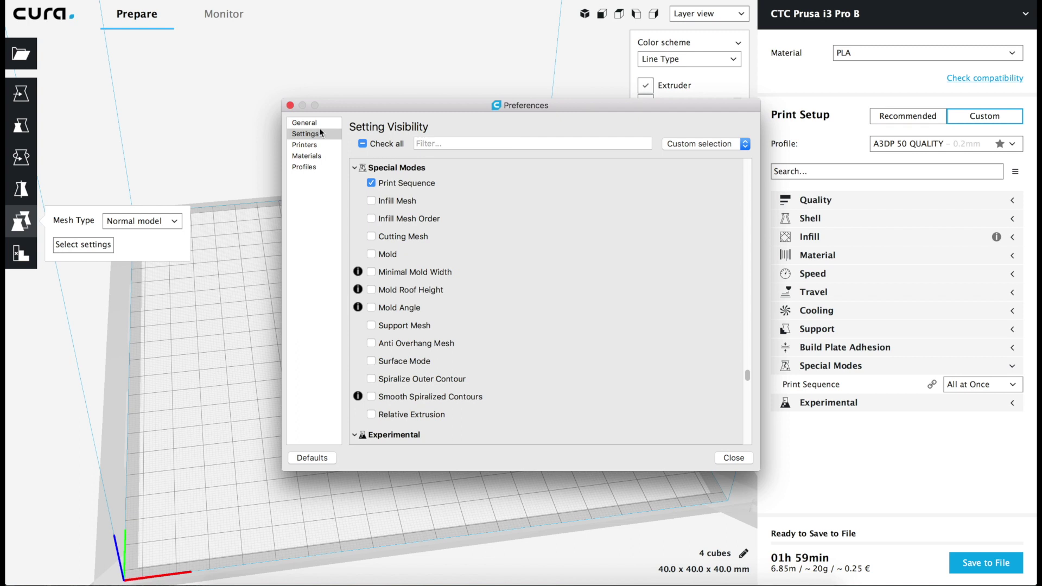
pyautogui.click(305, 123)
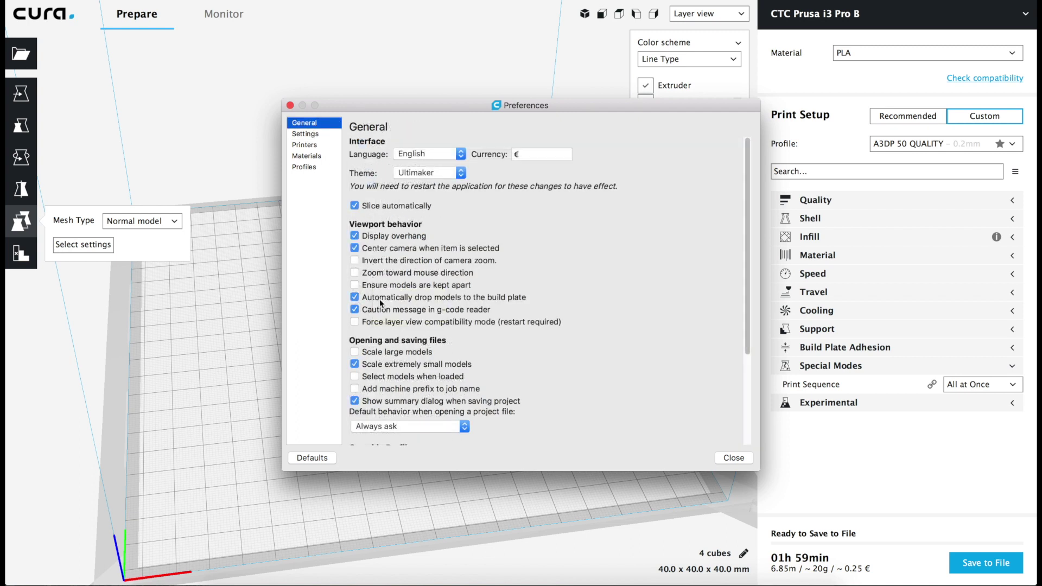
pyautogui.click(354, 297)
pyautogui.click(734, 457)
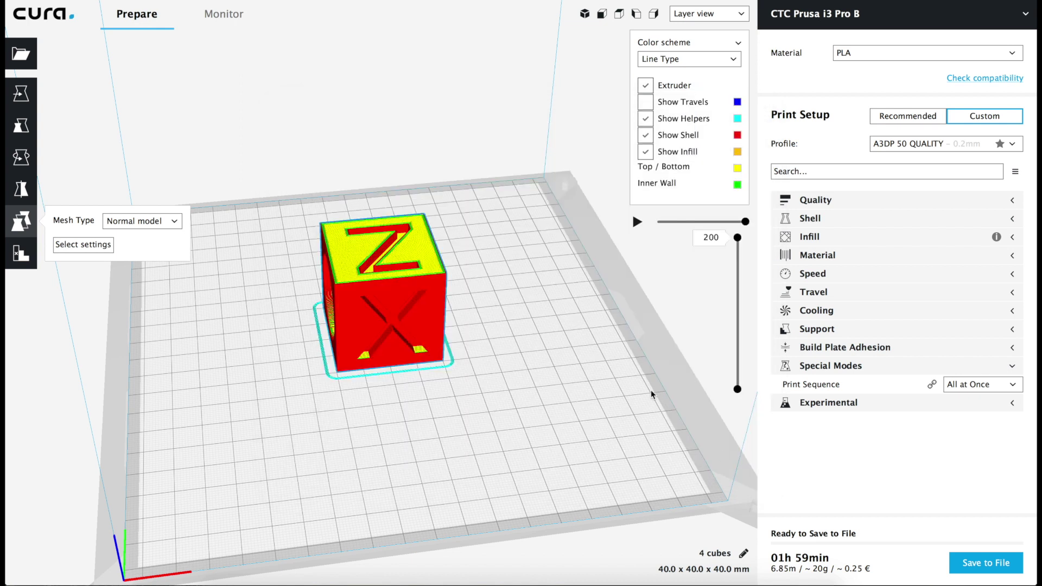
# - Multiply the 40 mm cube to add one copy
pyautogui.moveTo(381, 317); pyautogui.dragTo(369, 321, button='right')
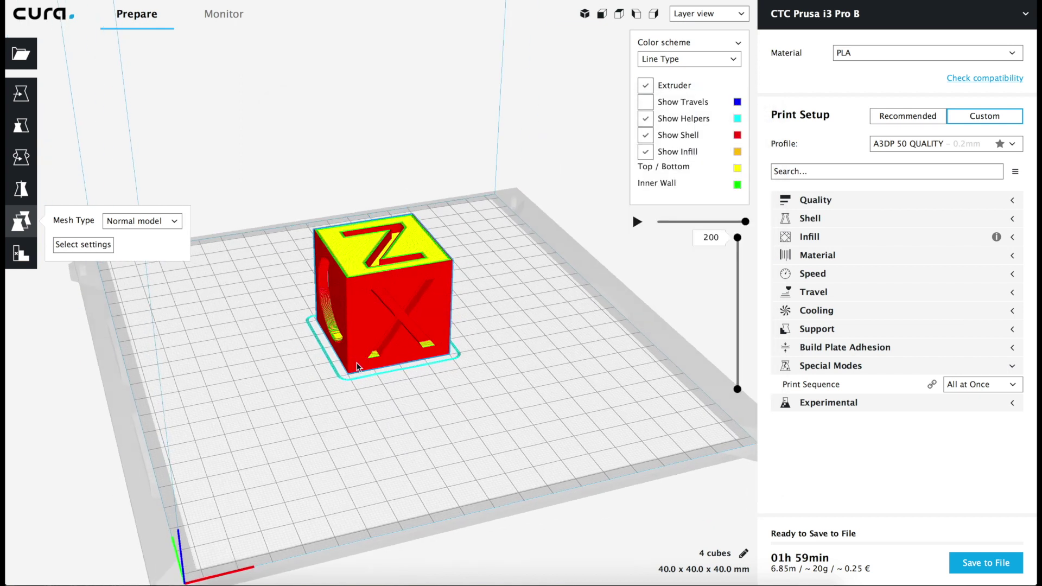
pyautogui.rightClick(369, 320)
pyautogui.click(391, 347)
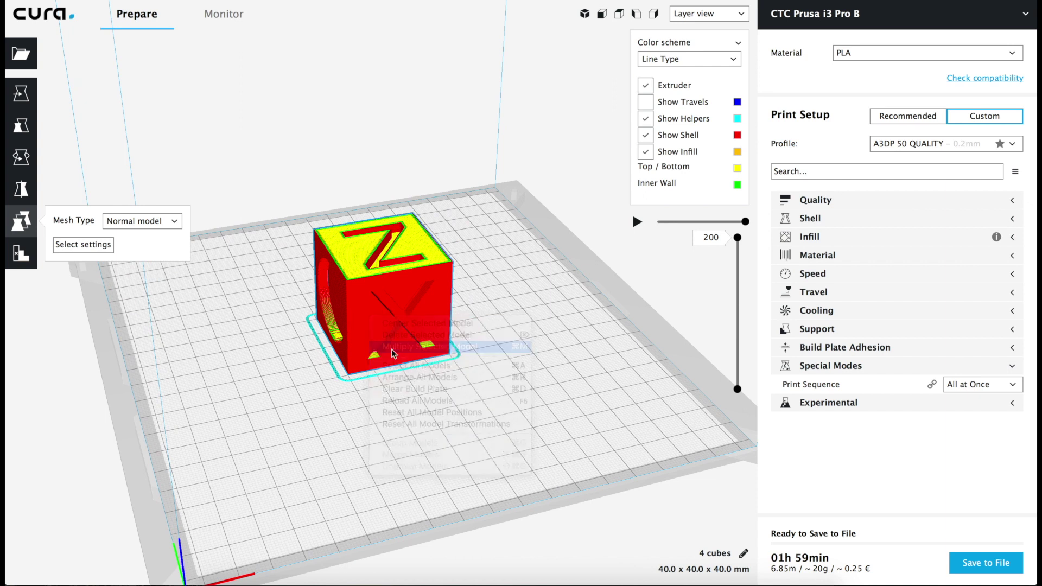
pyautogui.press('Escape')
pyautogui.rightClick(353, 285)
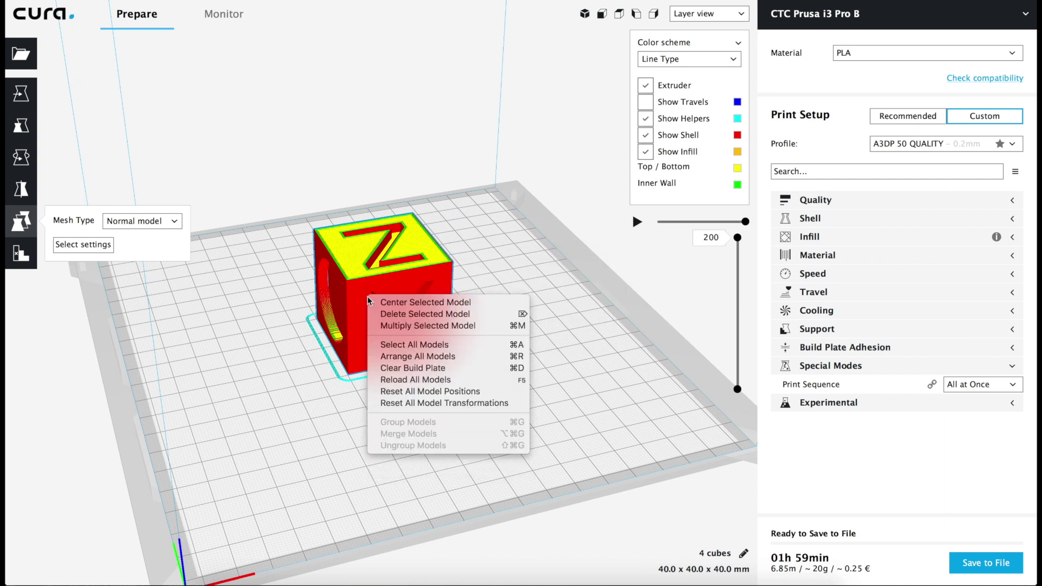
pyautogui.click(399, 326)
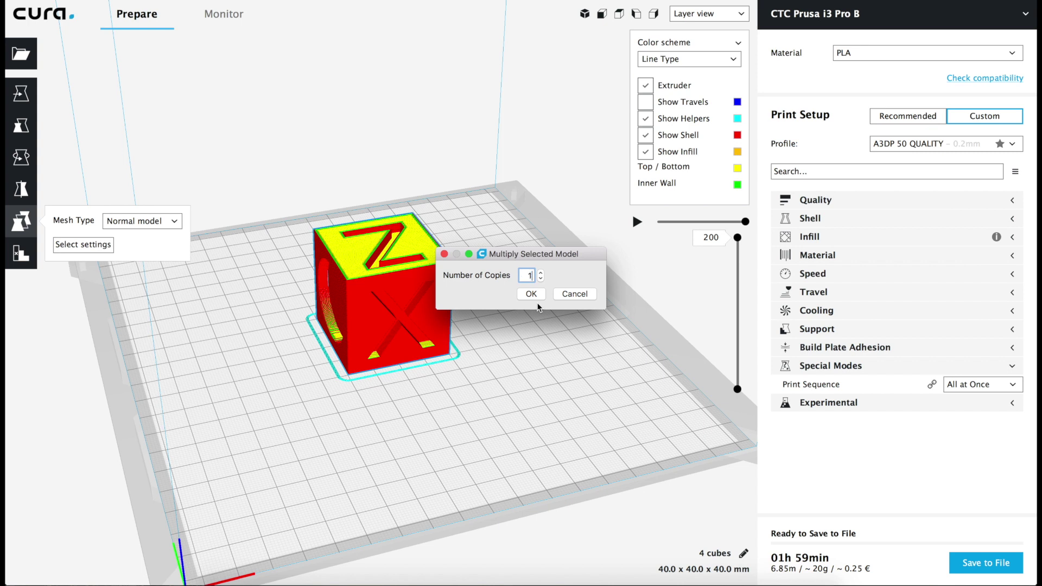
pyautogui.click(537, 300)
# - Drag the left cube onto the right one so the two overlap
pyautogui.click(368, 299)
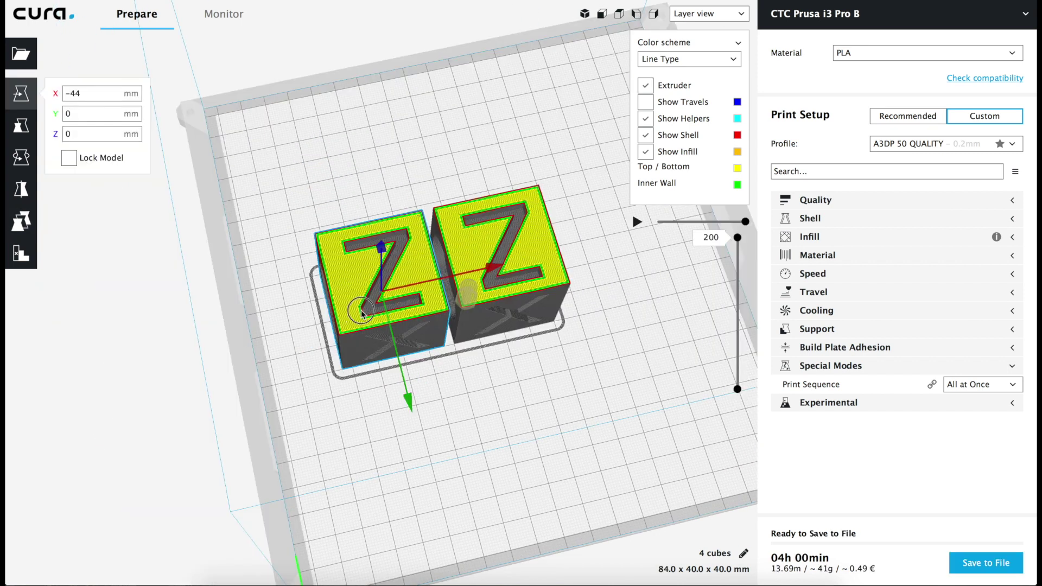
pyautogui.moveTo(369, 299); pyautogui.dragTo(412, 267)
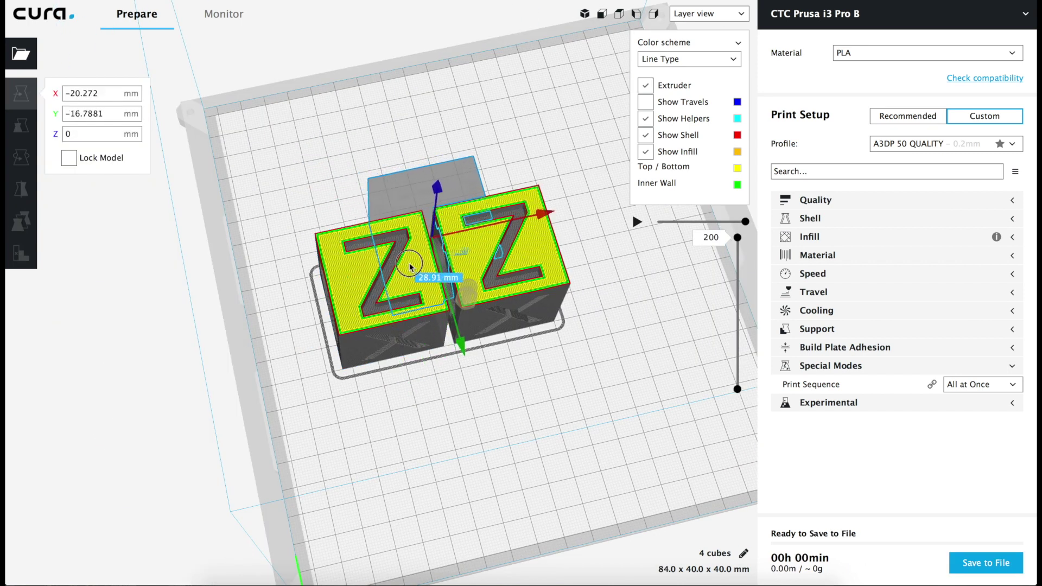
pyautogui.moveTo(412, 267); pyautogui.dragTo(415, 262)
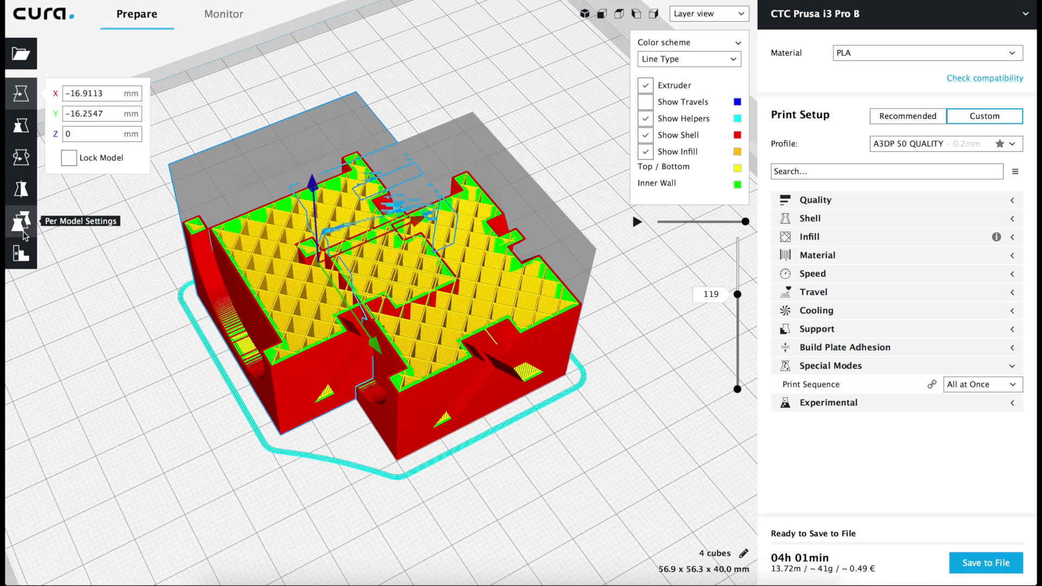
# - Set the moved cube's mesh type to modify other models' infill
pyautogui.click(24, 234)
pyautogui.click(130, 222)
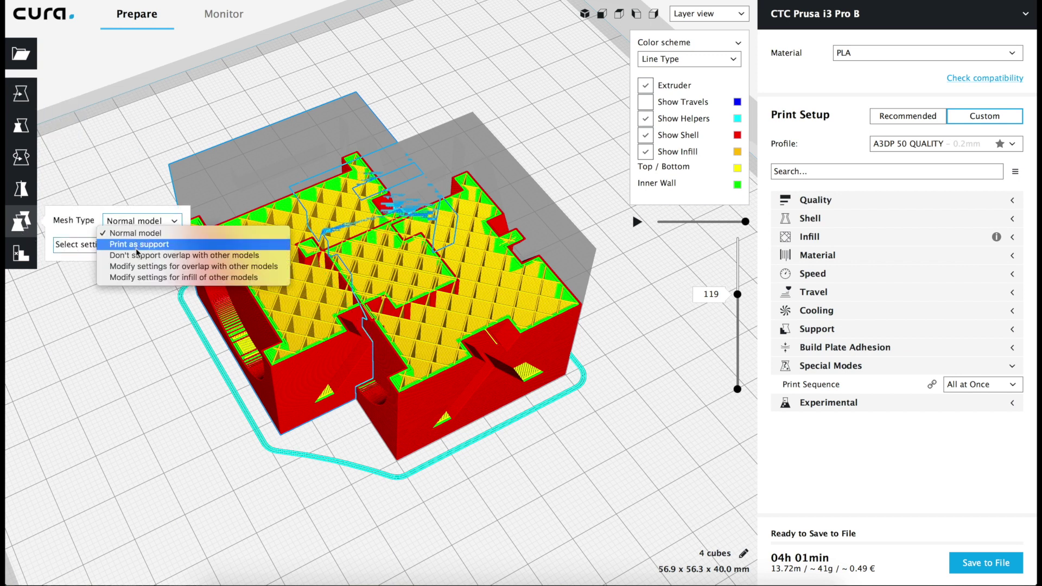
pyautogui.click(128, 277)
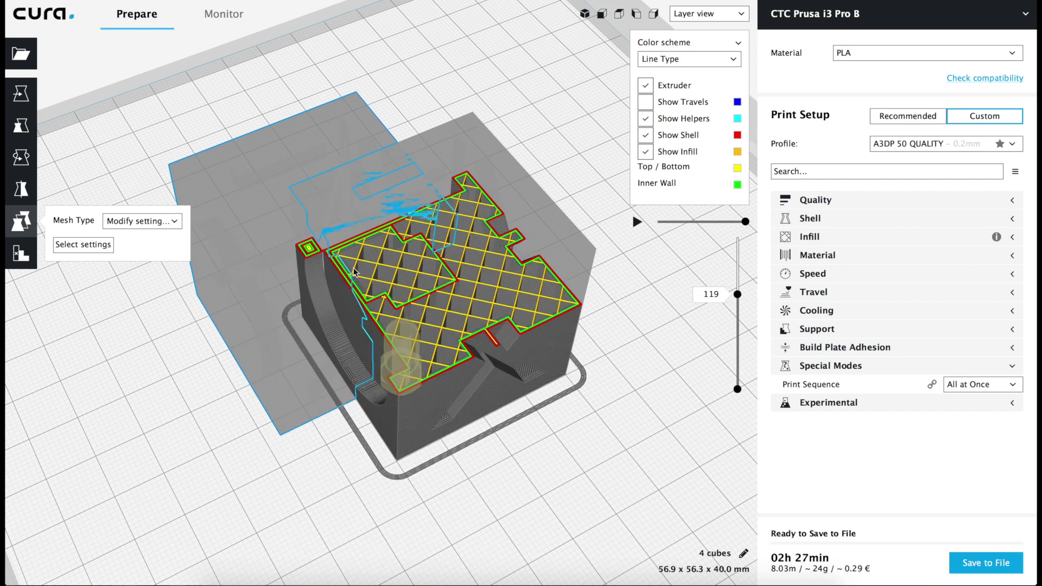
# - Add Infill Density and Infill Pattern to the cube's per-model overrides
pyautogui.click(99, 247)
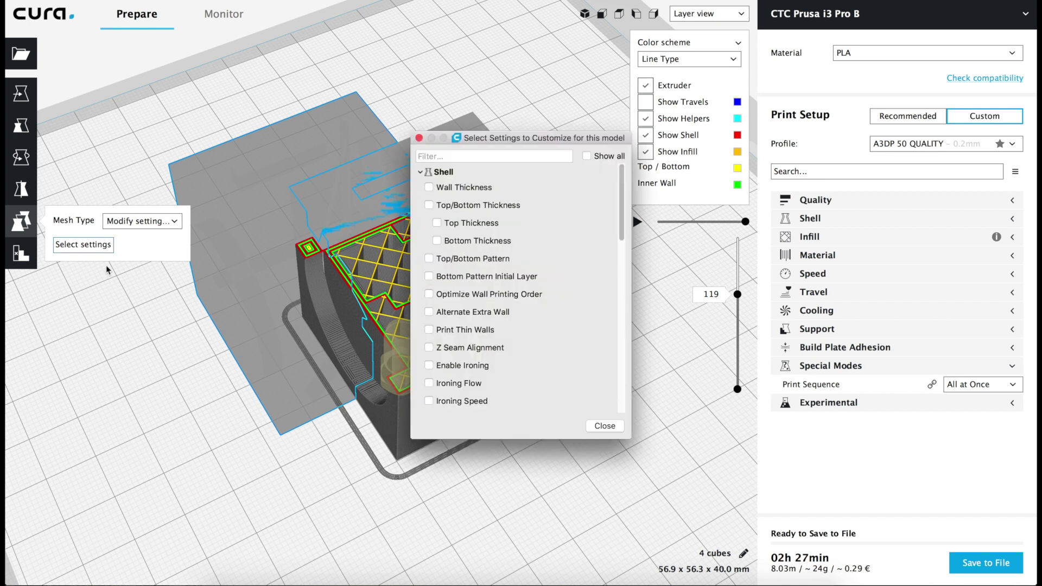
pyautogui.click(444, 157)
pyautogui.write('infill')
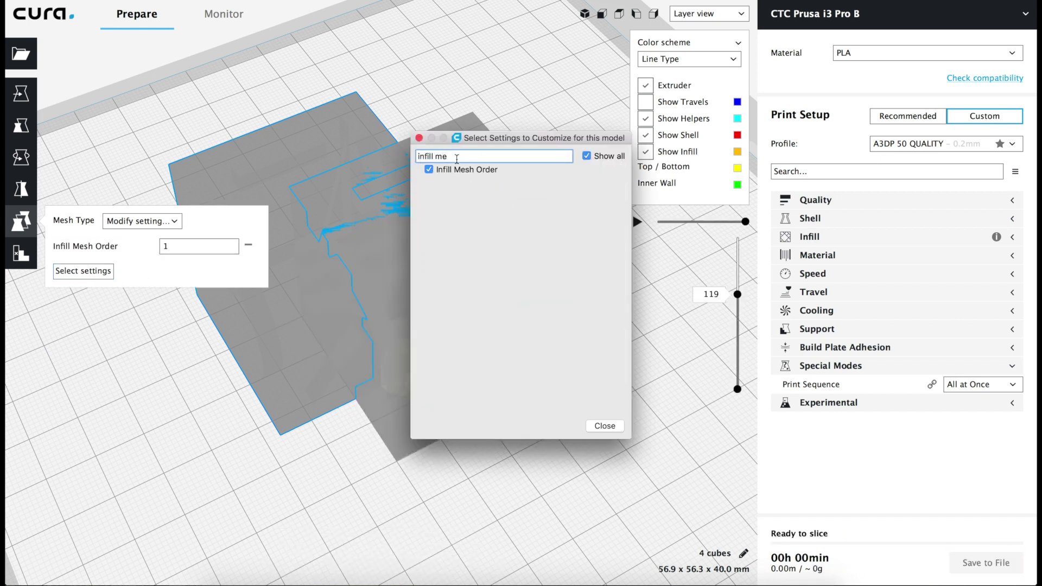
pyautogui.click(429, 205)
pyautogui.click(429, 240)
# - Add Wall, Top and Bottom Thickness to the cube's per-model overrides
pyautogui.click(586, 155)
pyautogui.doubleClick(480, 157)
pyautogui.press('BackSpace')
pyautogui.click(429, 188)
pyautogui.click(437, 223)
pyautogui.click(437, 241)
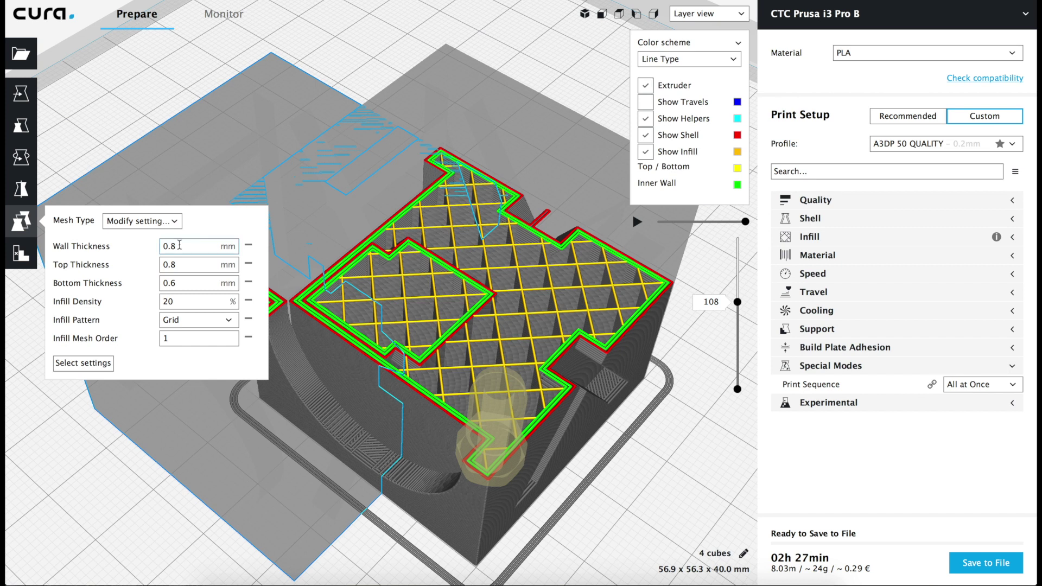
# - Set the infill cube's wall, top and bottom thickness to 0 mm
pyautogui.moveTo(187, 246); pyautogui.dragTo(135, 245)
pyautogui.write('0')
pyautogui.press('Tab')
pyautogui.write('0')
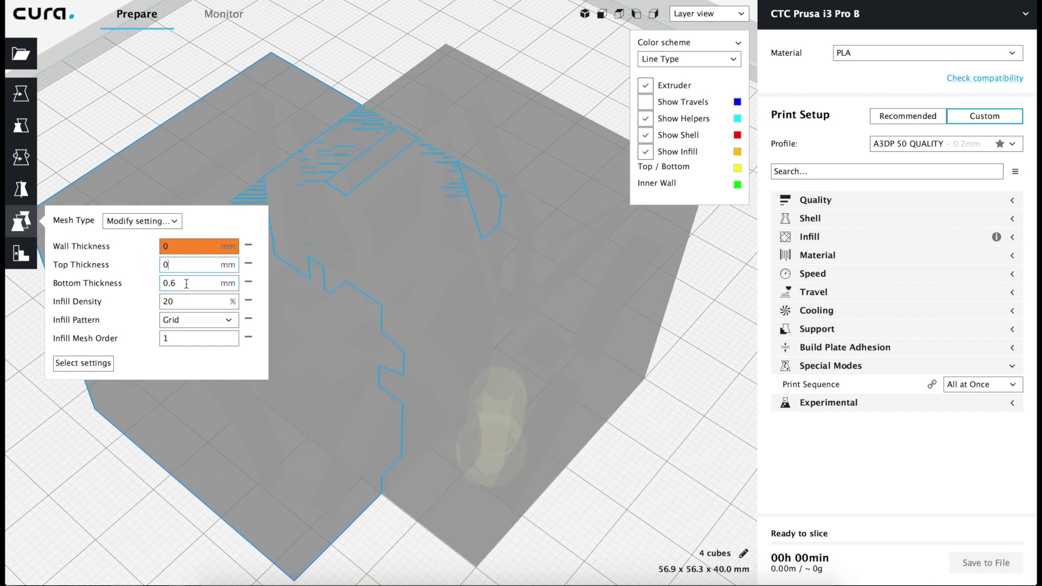
pyautogui.press('Tab')
pyautogui.write('0')
pyautogui.press('Tab')
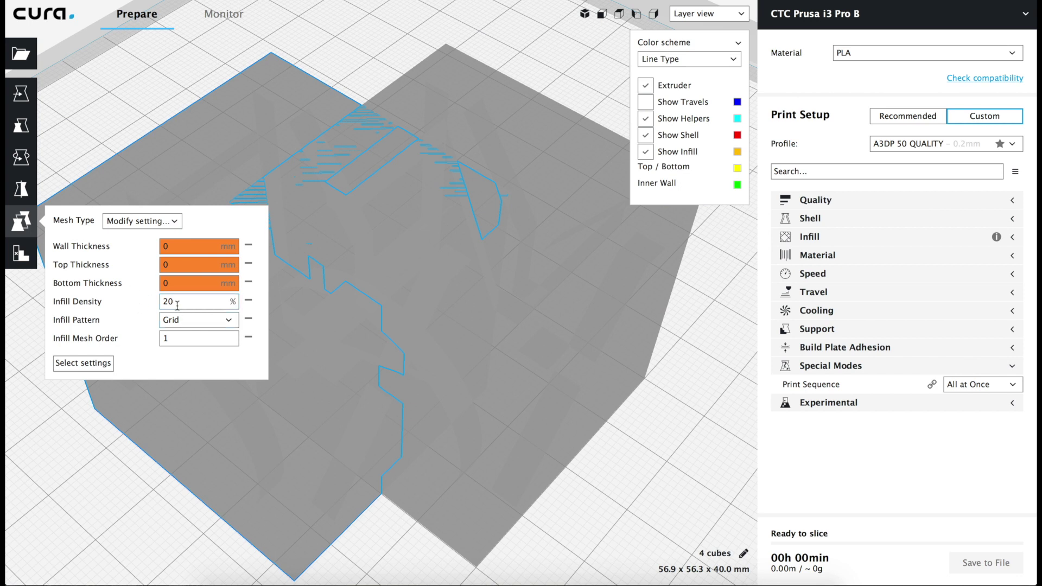
# - Set the cube's infill density to 50% and preview more sliced layers
pyautogui.moveTo(181, 301); pyautogui.dragTo(126, 302)
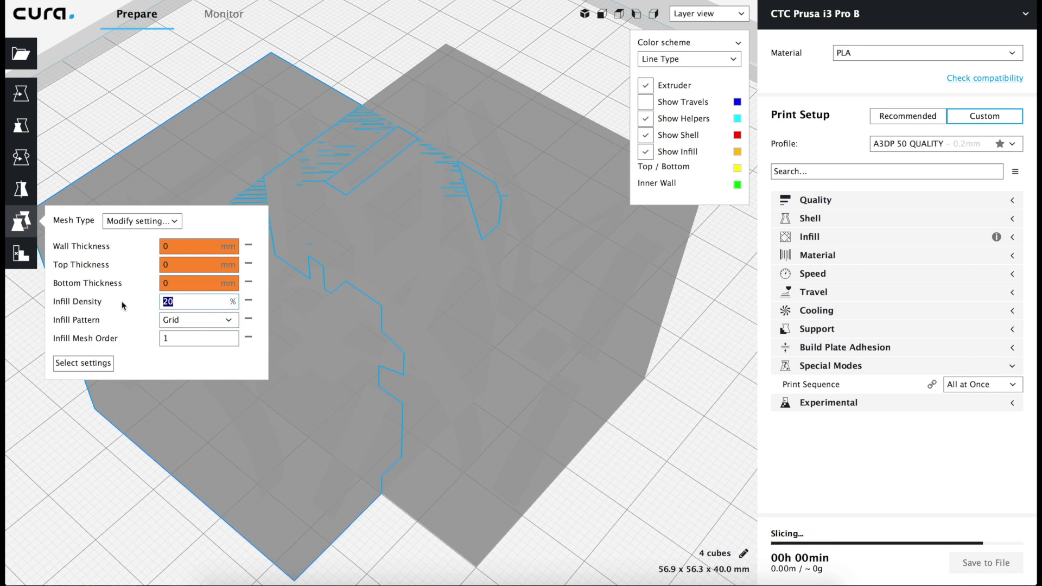
pyautogui.write('50')
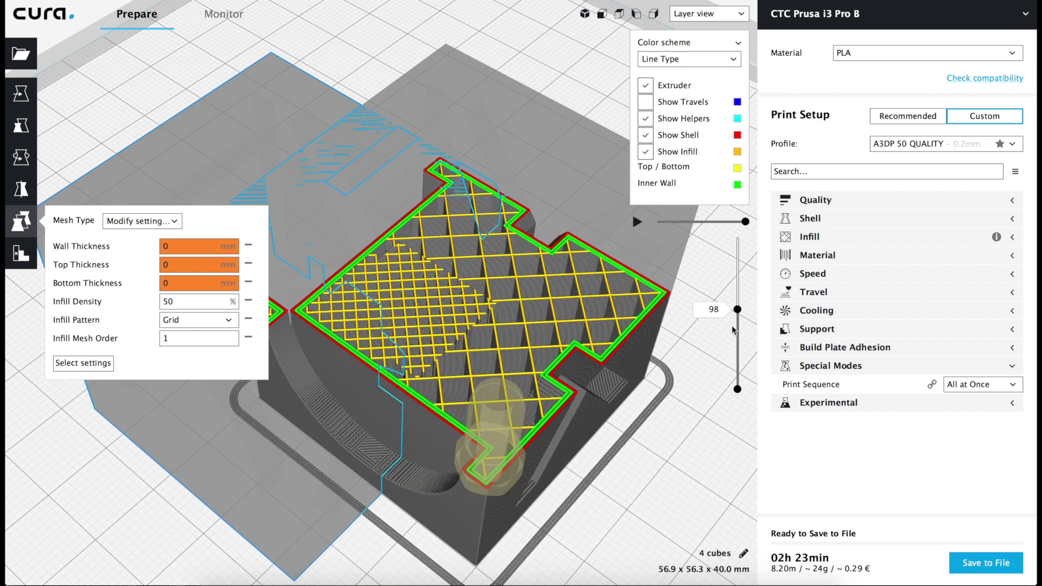
pyautogui.moveTo(737, 309)
pyautogui.mouseDown()
pyautogui.moveTo(742, 293)
pyautogui.moveTo(743, 319)
pyautogui.mouseUp()
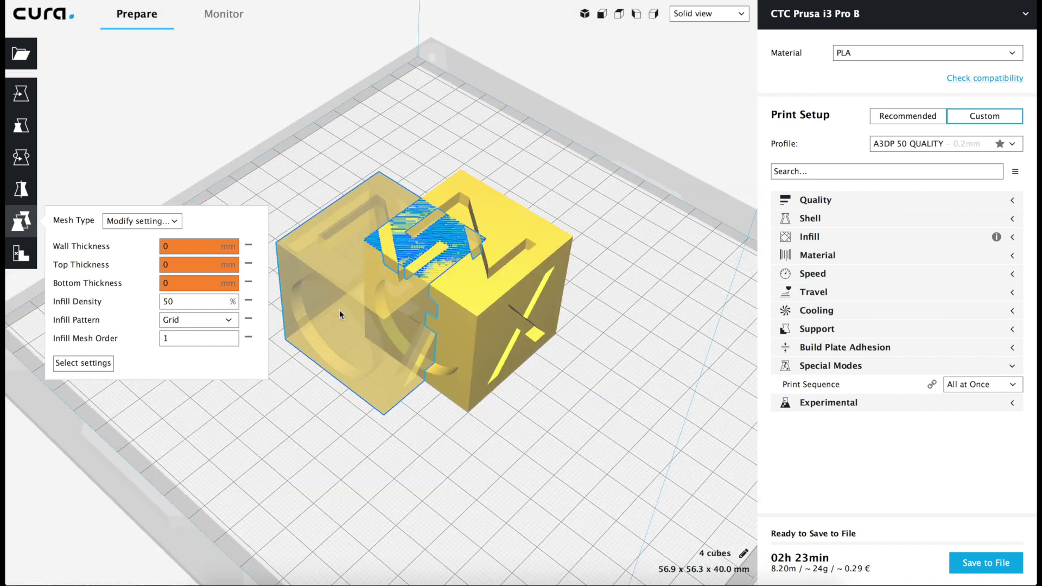
# - Multiply the infill cube into 1 copy and move the copy across the build plate
pyautogui.rightClick(367, 277)
pyautogui.click(382, 308)
pyautogui.click(531, 294)
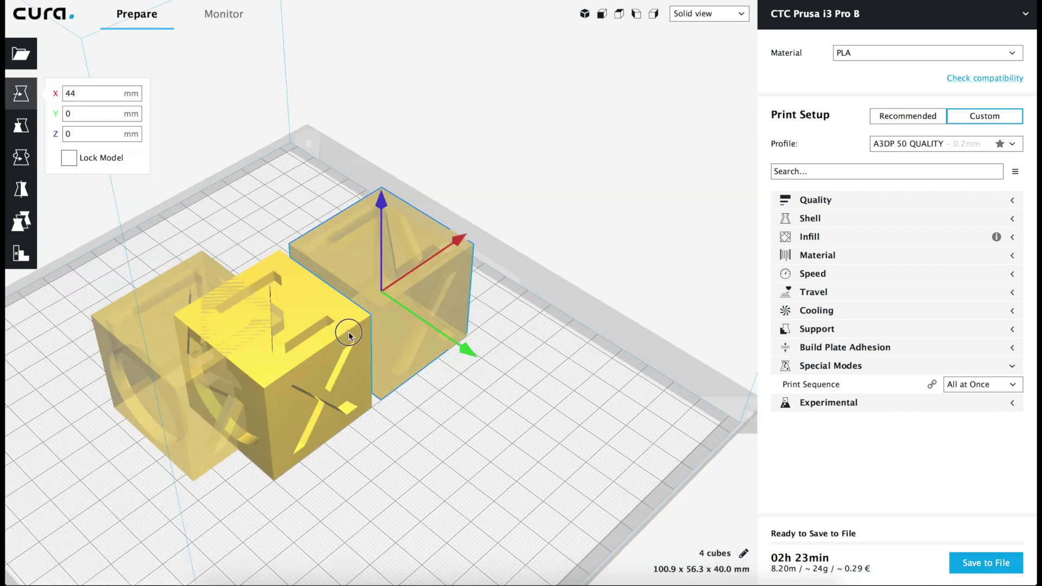
pyautogui.moveTo(348, 326)
pyautogui.mouseDown()
pyautogui.moveTo(334, 347)
pyautogui.moveTo(345, 356)
pyautogui.mouseUp()
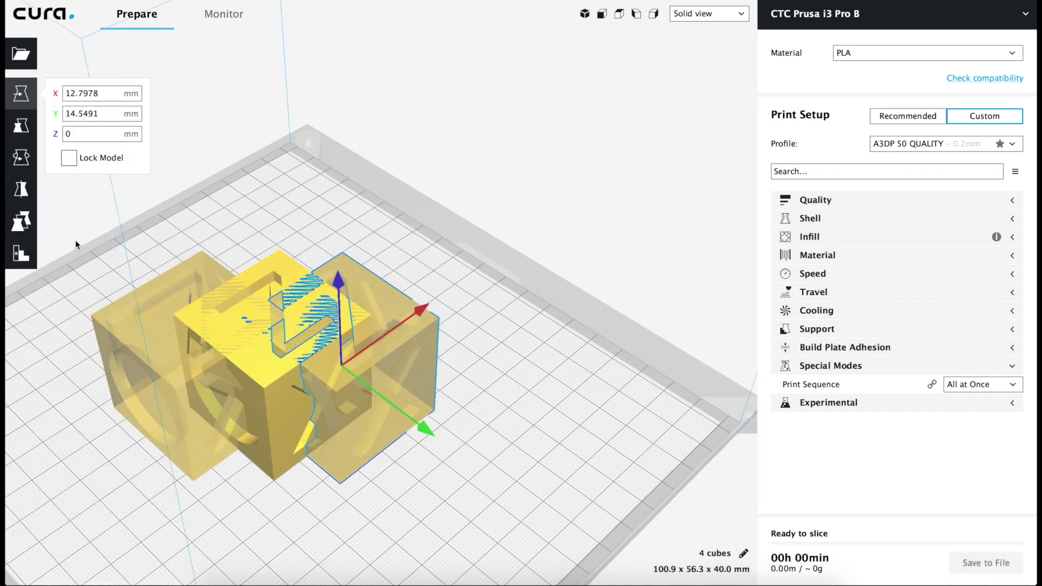
# - Switch to Layer view and lower the copy's infill density to 20%
pyautogui.click(723, 19)
pyautogui.click(701, 49)
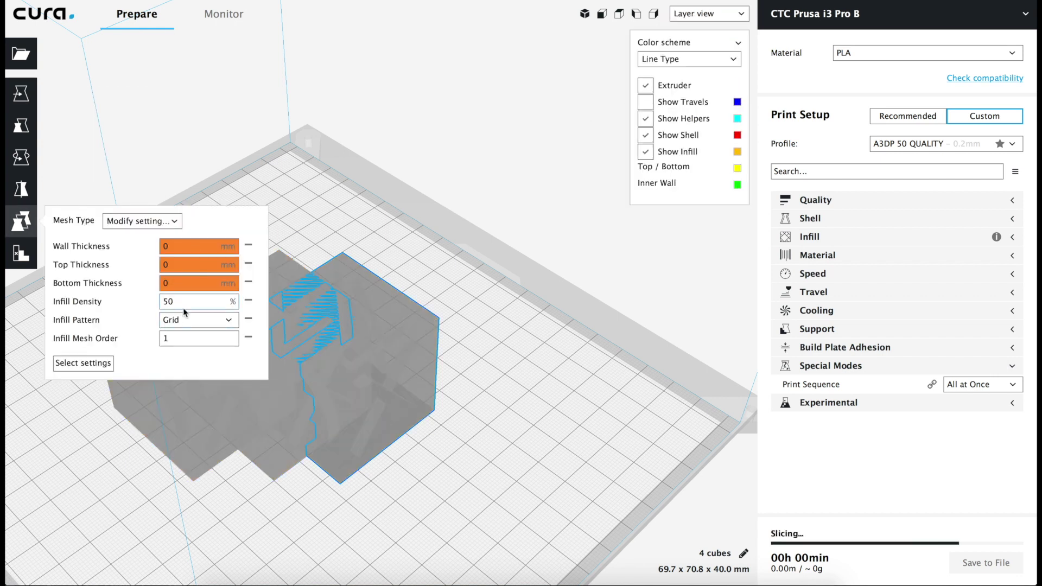
pyautogui.doubleClick(184, 307)
pyautogui.write('20')
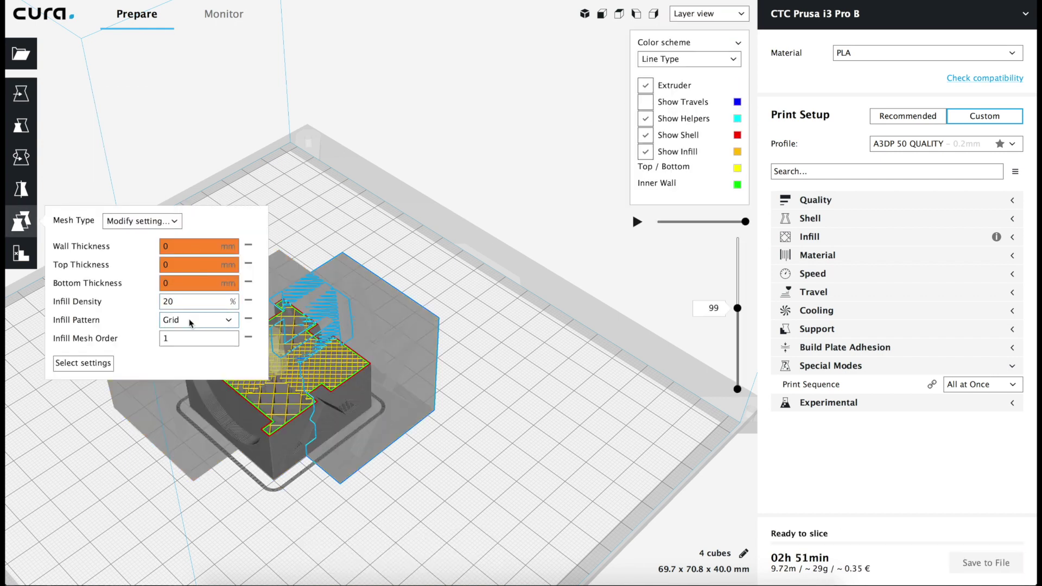
pyautogui.click(191, 321)
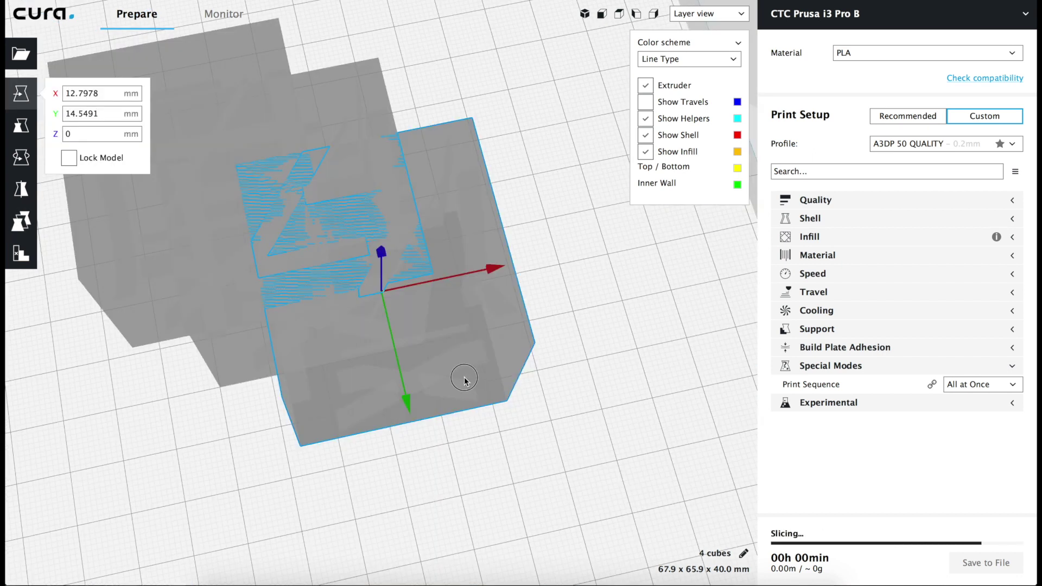
# - Nudge the copied cube into position, deselect it and orbit around the cubes
pyautogui.moveTo(464, 380); pyautogui.dragTo(449, 368)
pyautogui.click(591, 381)
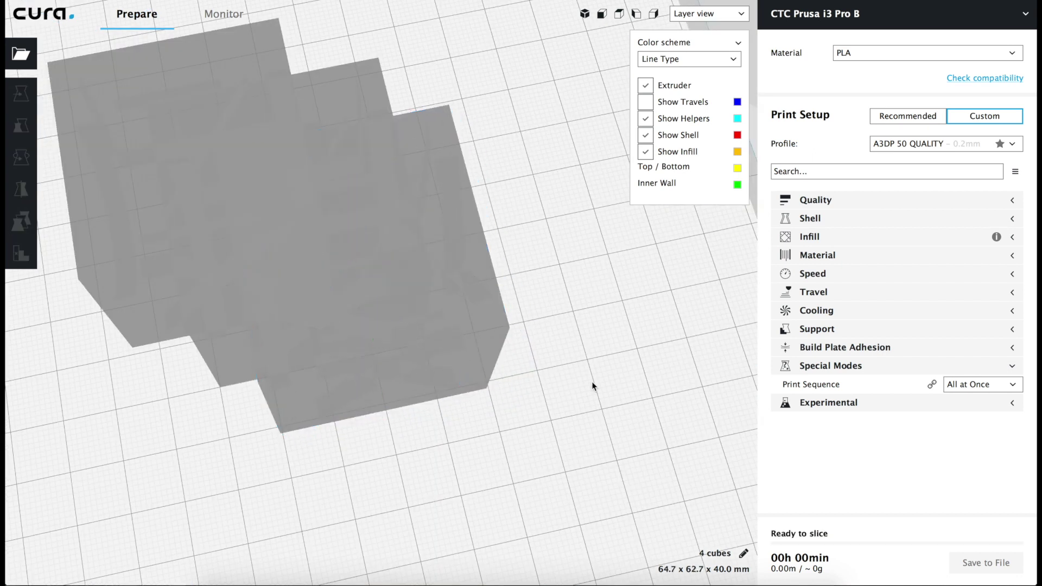
pyautogui.click(465, 362)
pyautogui.click(500, 367)
pyautogui.moveTo(517, 372); pyautogui.dragTo(524, 367, button='right')
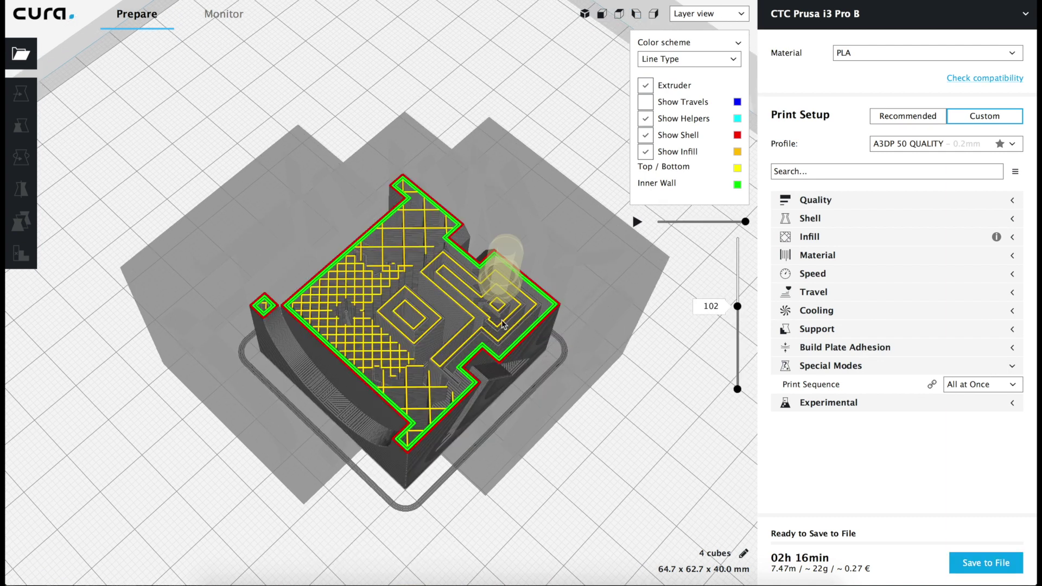
# - Check each infill cube's Per Model Settings and mesh order, then deselect
pyautogui.click(589, 307)
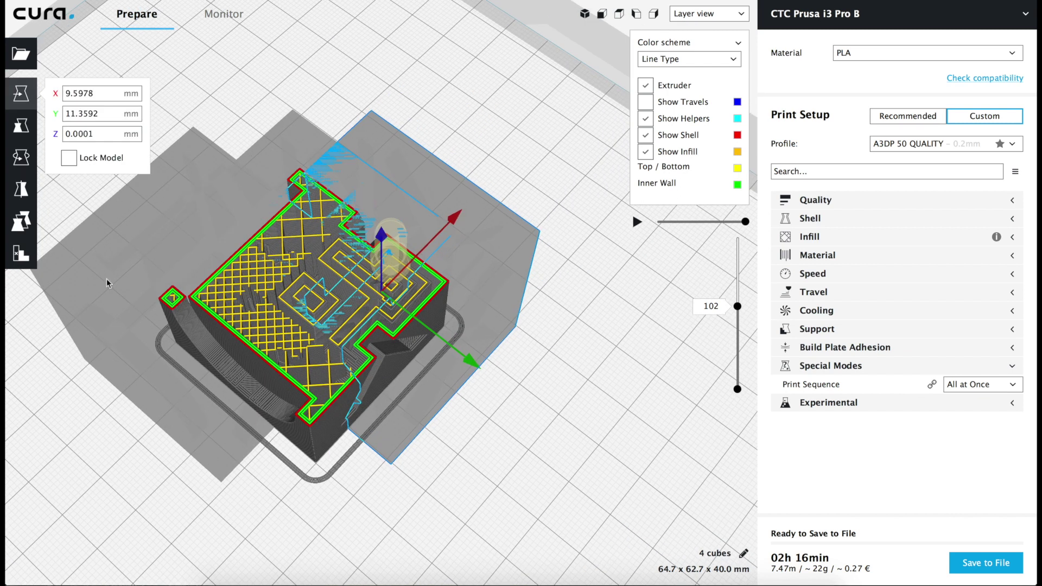
pyautogui.click(22, 221)
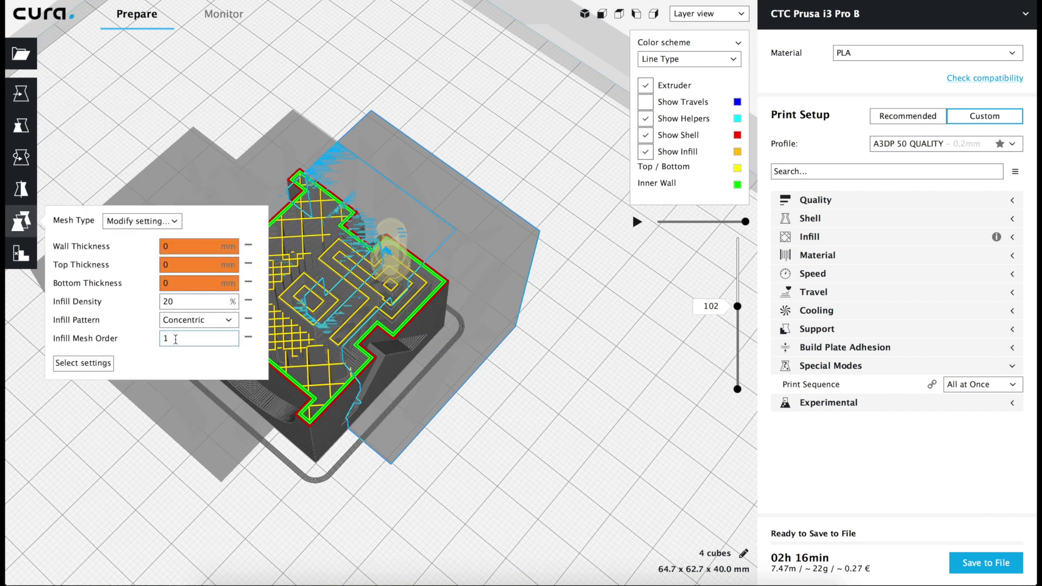
pyautogui.click(187, 166)
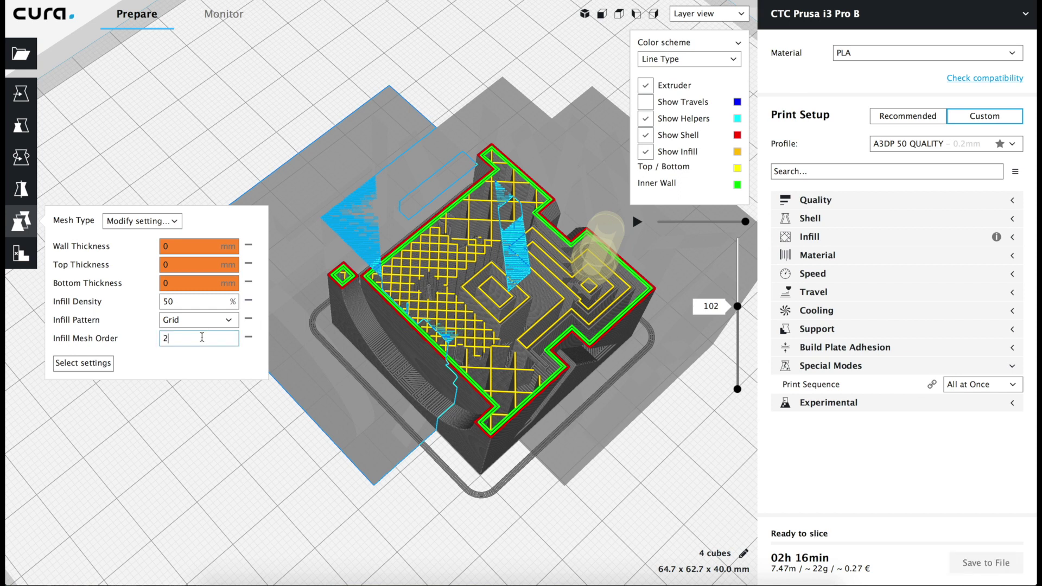
pyautogui.click(447, 315)
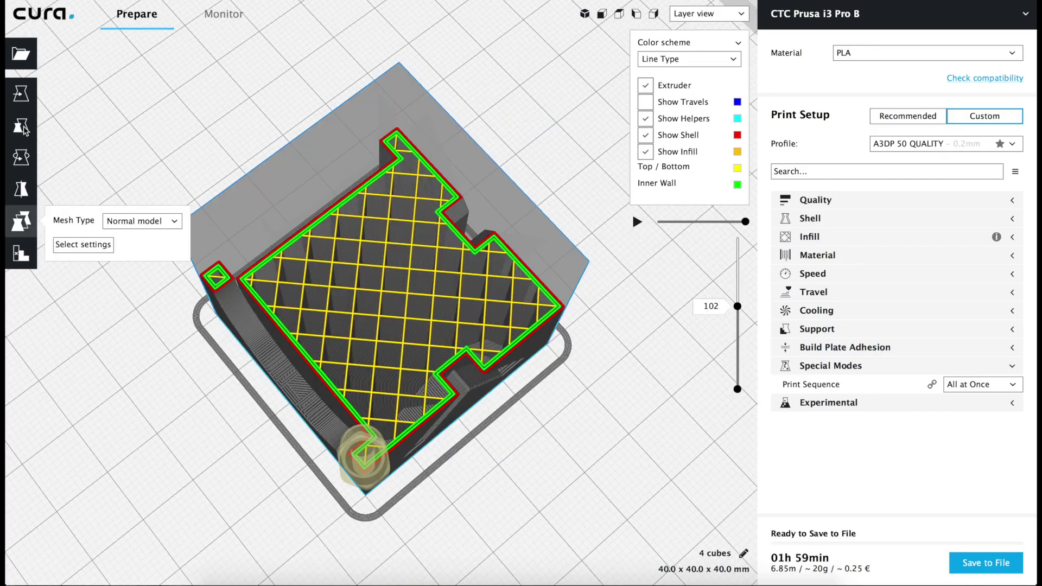
# - Rescale the selected cube with the Scale tool
pyautogui.click(22, 125)
pyautogui.write('100')
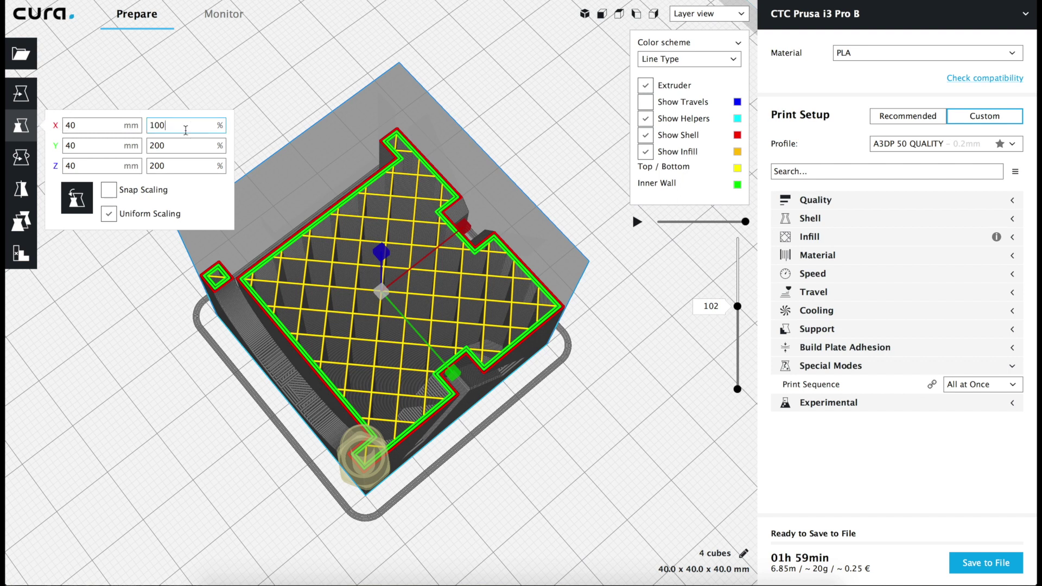
pyautogui.press('Return')
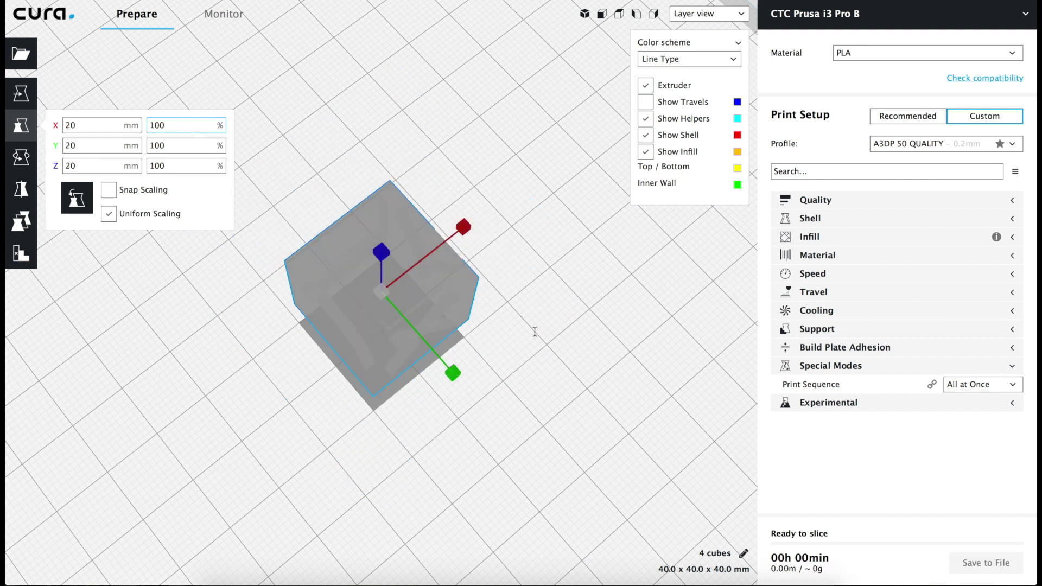
# - Make the Mold and Mold Angle settings visible under Special Modes
pyautogui.click(995, 365)
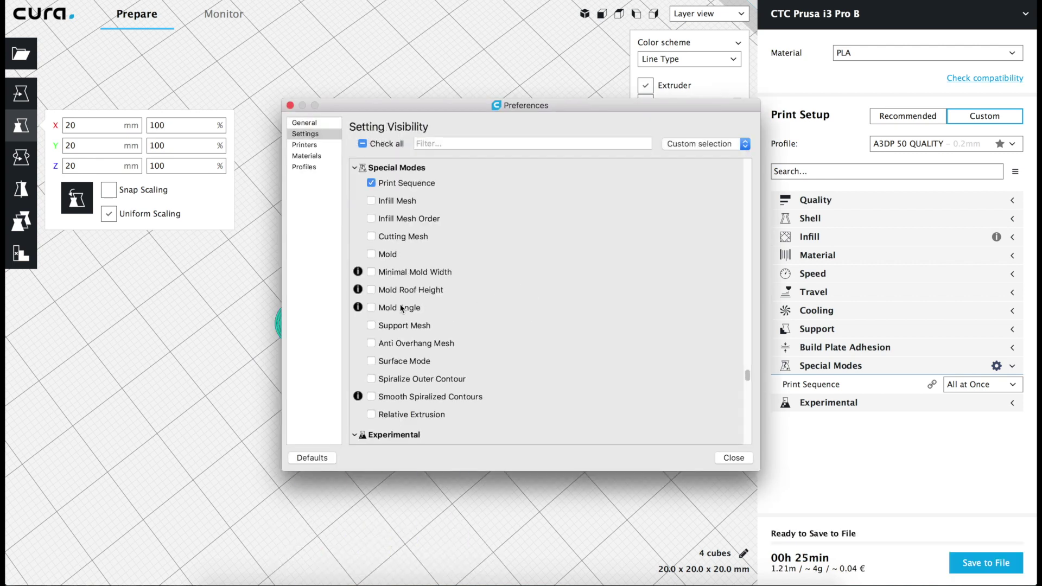
pyautogui.click(372, 254)
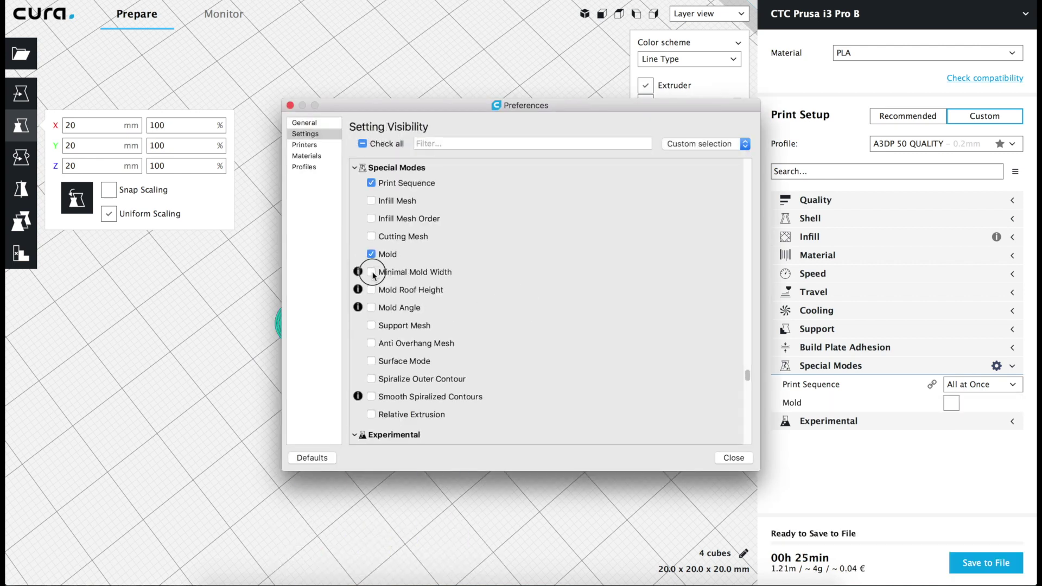
pyautogui.click(373, 309)
# - Turn the cube into a mold with a 10 mm Minimal Mold Width and orbit to look inside
pyautogui.click(733, 458)
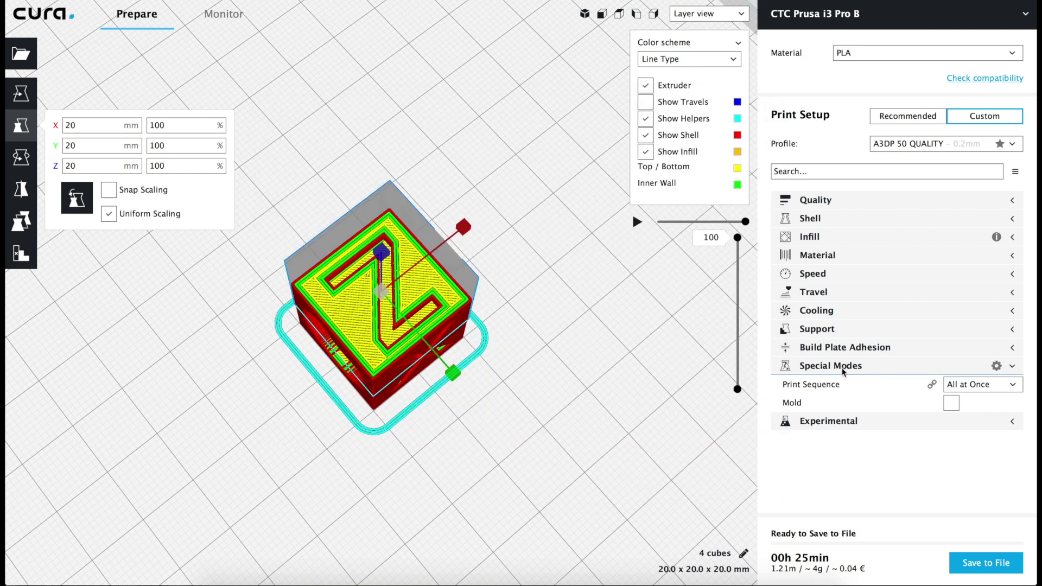
pyautogui.click(951, 403)
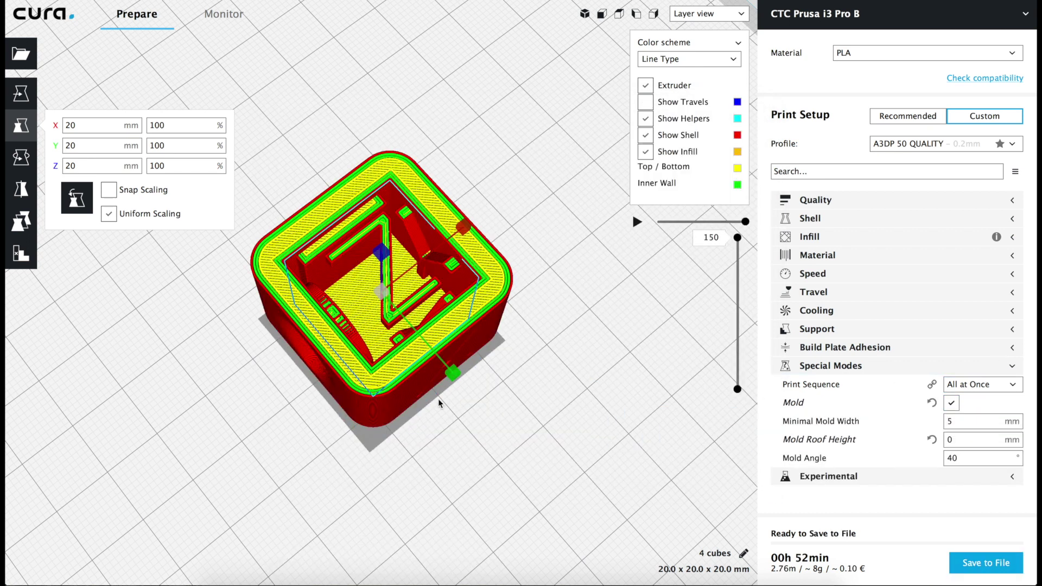
pyautogui.moveTo(432, 407); pyautogui.dragTo(374, 311, button='right')
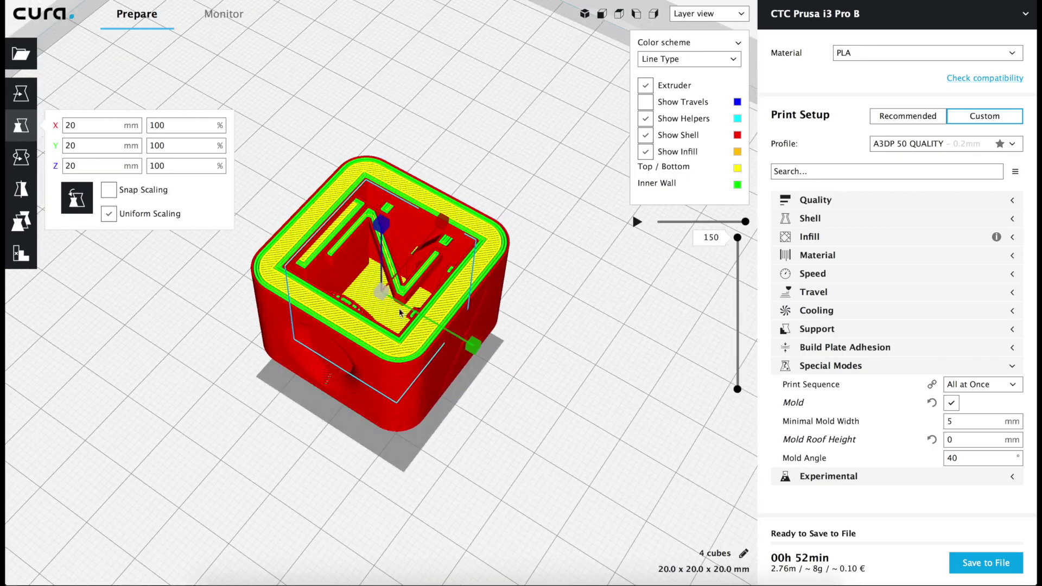
pyautogui.scroll(5, 374, 311)
pyautogui.moveTo(374, 293)
pyautogui.mouseDown(button='right')
pyautogui.moveTo(392, 402)
pyautogui.moveTo(282, 404)
pyautogui.moveTo(477, 414)
pyautogui.mouseUp(button='right')
pyautogui.scroll(-5, 477, 415)
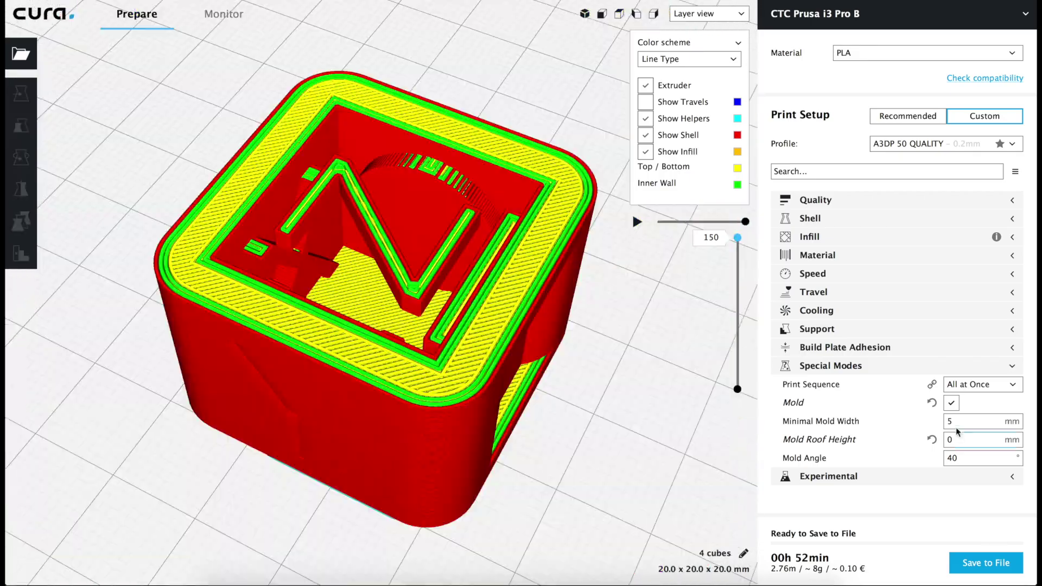
pyautogui.doubleClick(959, 422)
pyautogui.write('10')
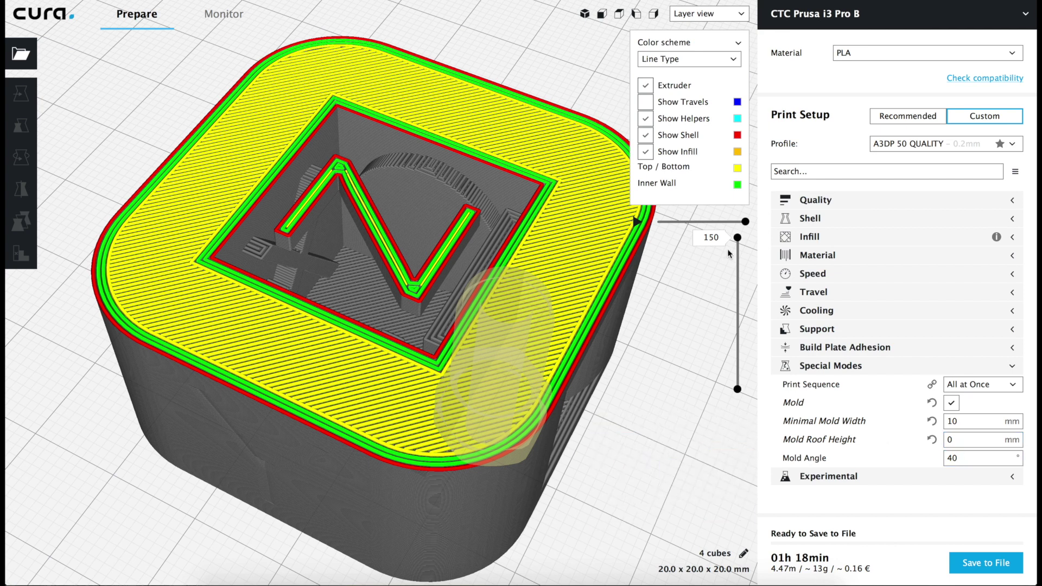
# - Scrub layers and orbit to inspect the mold, then switch Mold off again
pyautogui.moveTo(735, 247)
pyautogui.mouseDown()
pyautogui.moveTo(730, 328)
pyautogui.moveTo(731, 216)
pyautogui.mouseUp()
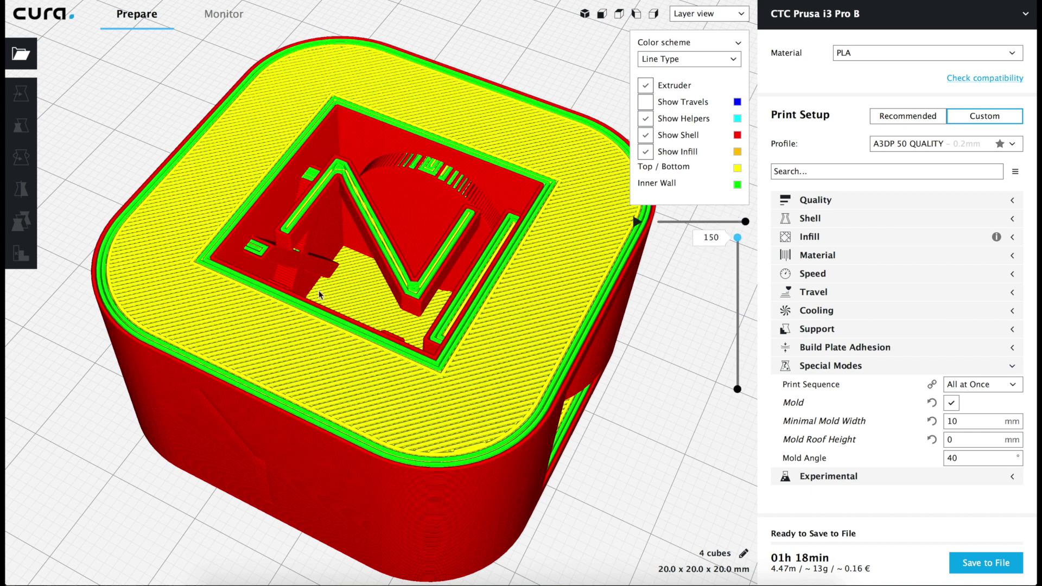
pyautogui.click(494, 333)
pyautogui.moveTo(453, 330); pyautogui.dragTo(458, 299, button='right')
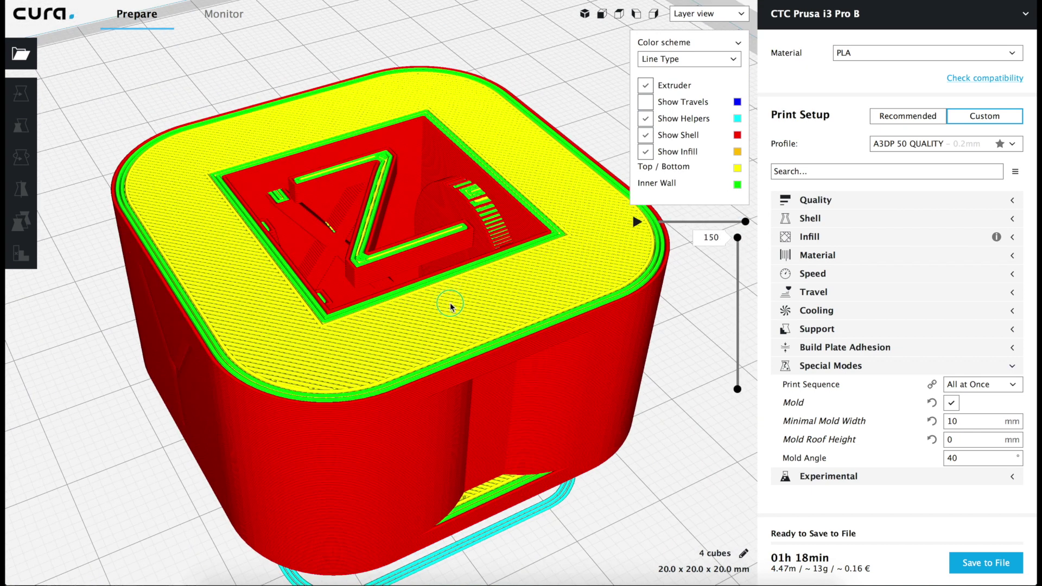
pyautogui.scroll(-5, 456, 297)
pyautogui.moveTo(457, 297)
pyautogui.mouseDown(button='right')
pyautogui.moveTo(365, 350)
pyautogui.moveTo(269, 280)
pyautogui.moveTo(472, 348)
pyautogui.moveTo(516, 326)
pyautogui.mouseUp(button='right')
pyautogui.moveTo(549, 358); pyautogui.dragTo(570, 333, button='right')
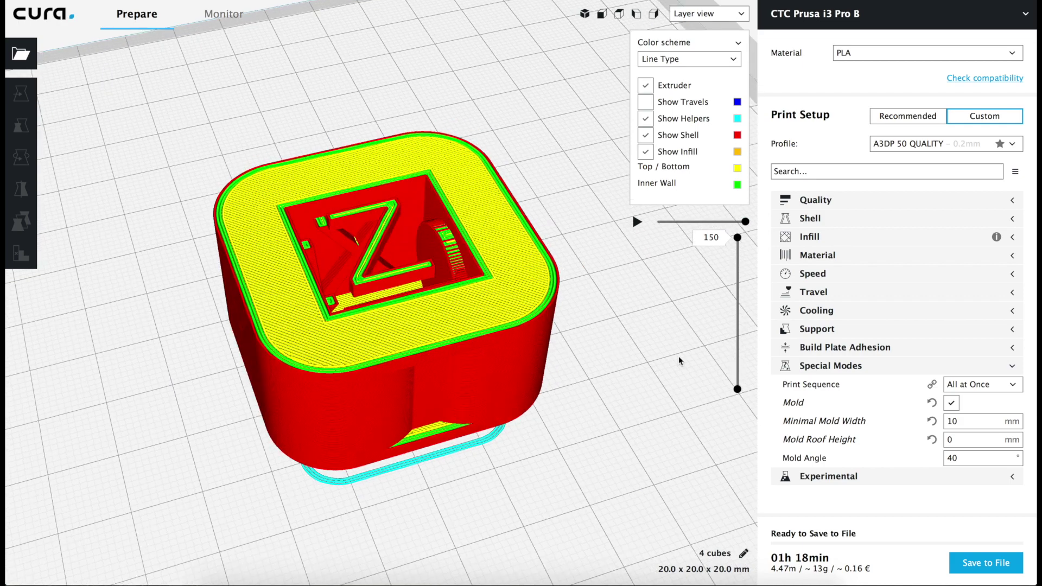
pyautogui.click(951, 404)
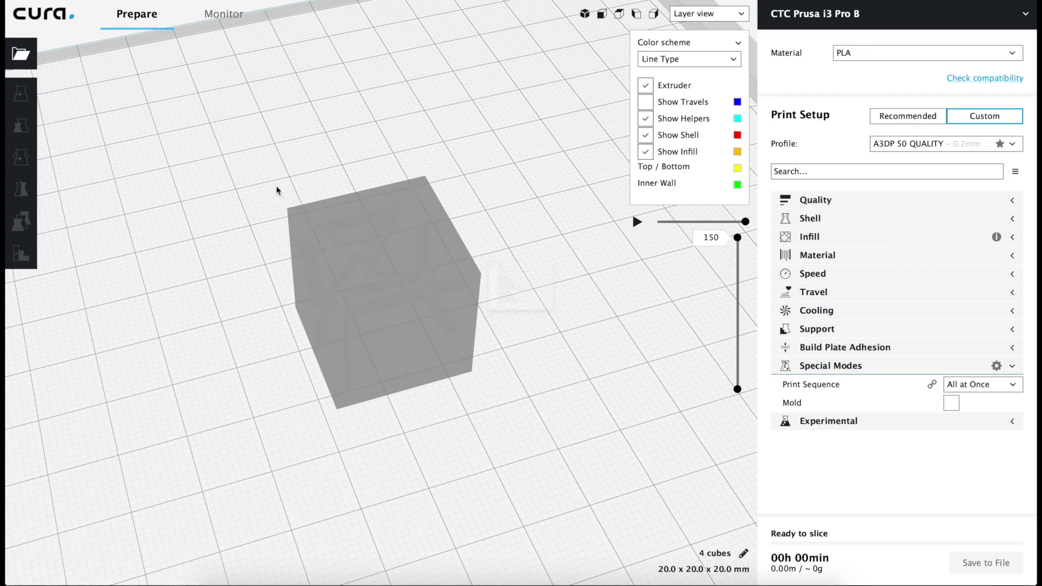
# - Make Surface Mode and Spiralize Outer Contour visible in Setting Visibility, then select the cube
pyautogui.press('super+comma')
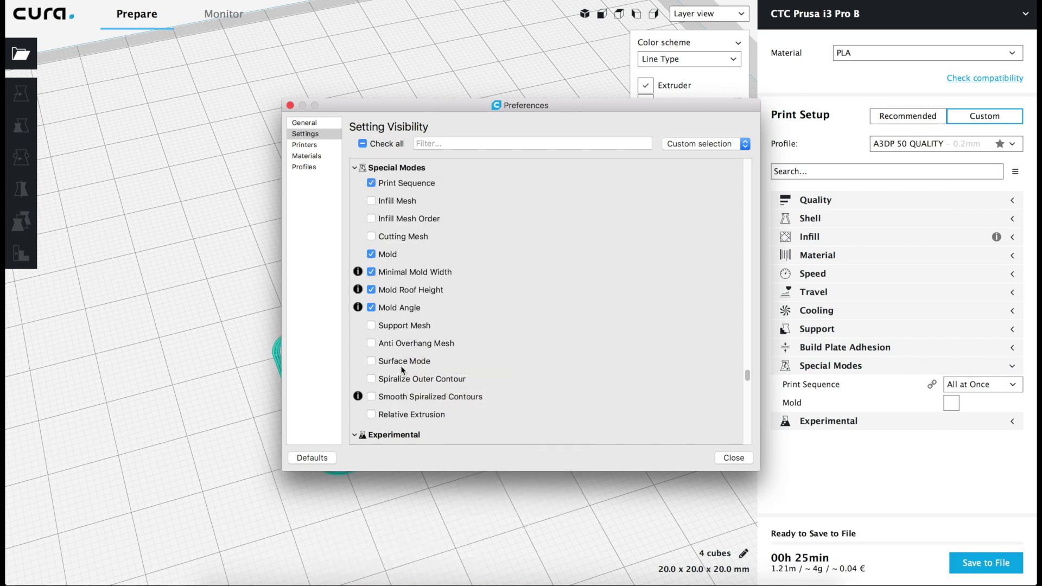
pyautogui.click(371, 360)
pyautogui.click(371, 378)
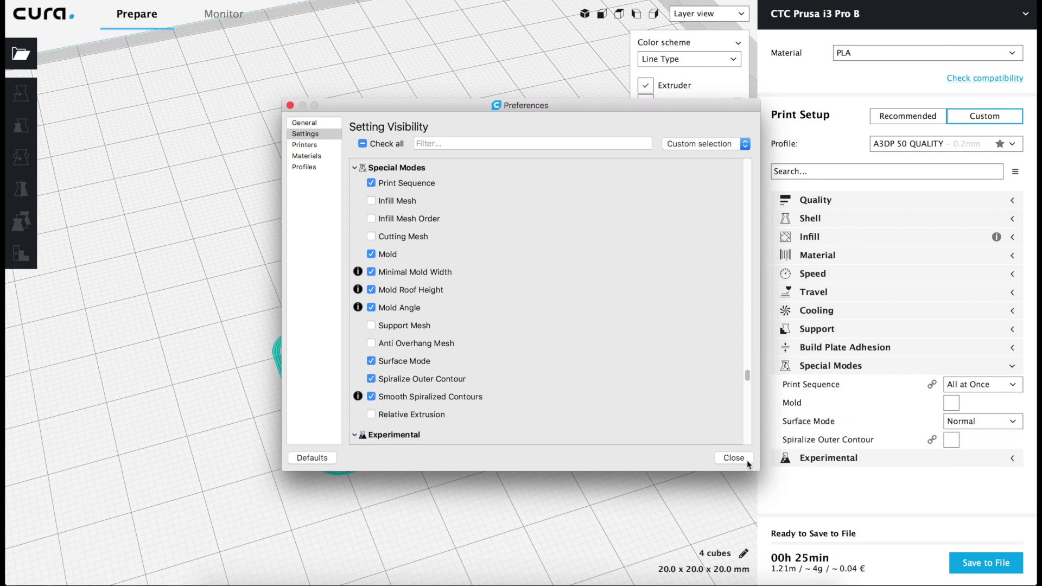
pyautogui.click(732, 457)
pyautogui.click(436, 347)
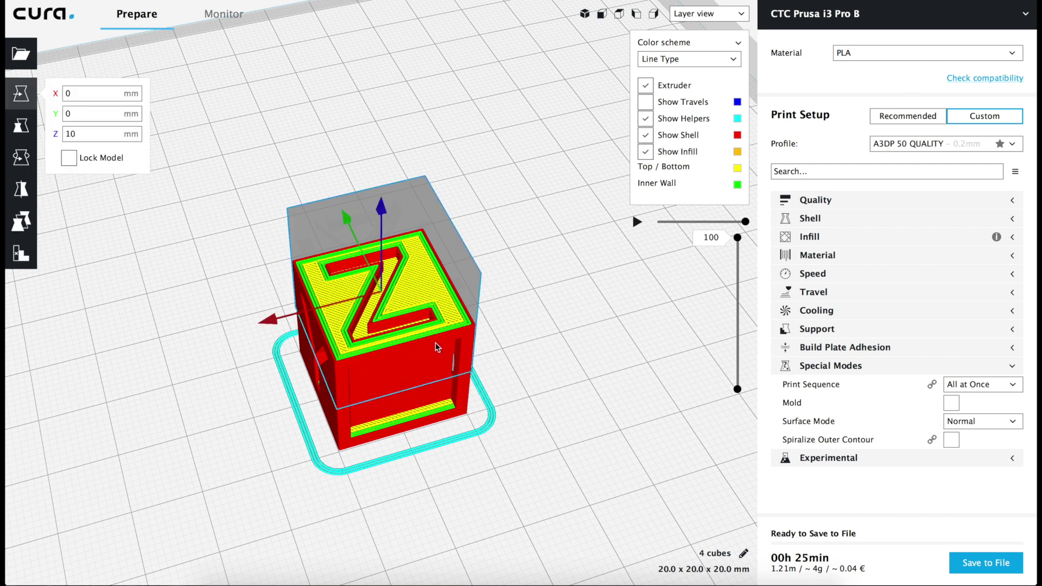
# - Delete the cube, load the A3DP_ROCKET model and set Surface Mode to Surface
pyautogui.press('Delete')
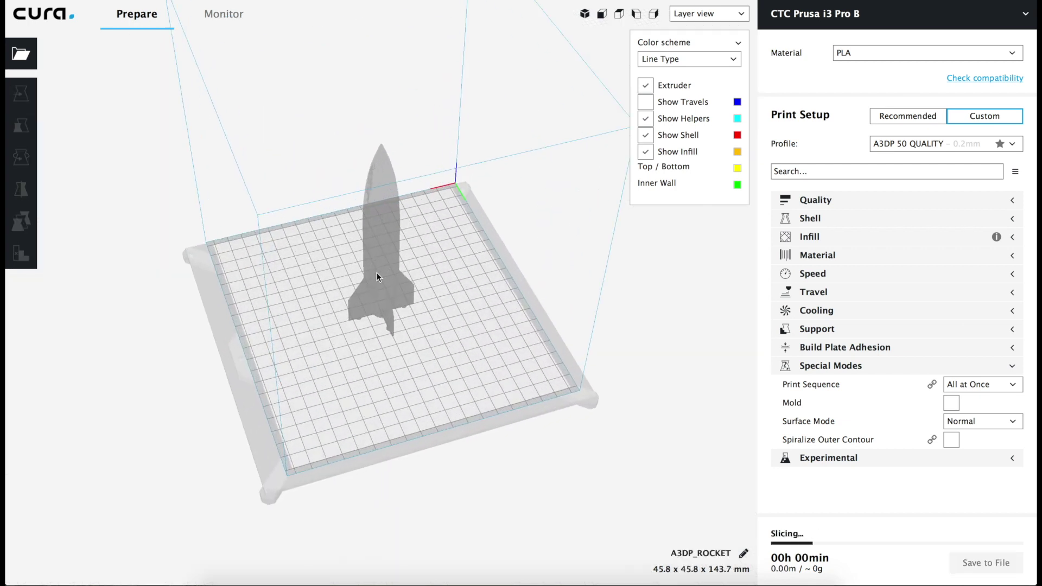
pyautogui.scroll(10, 378, 273)
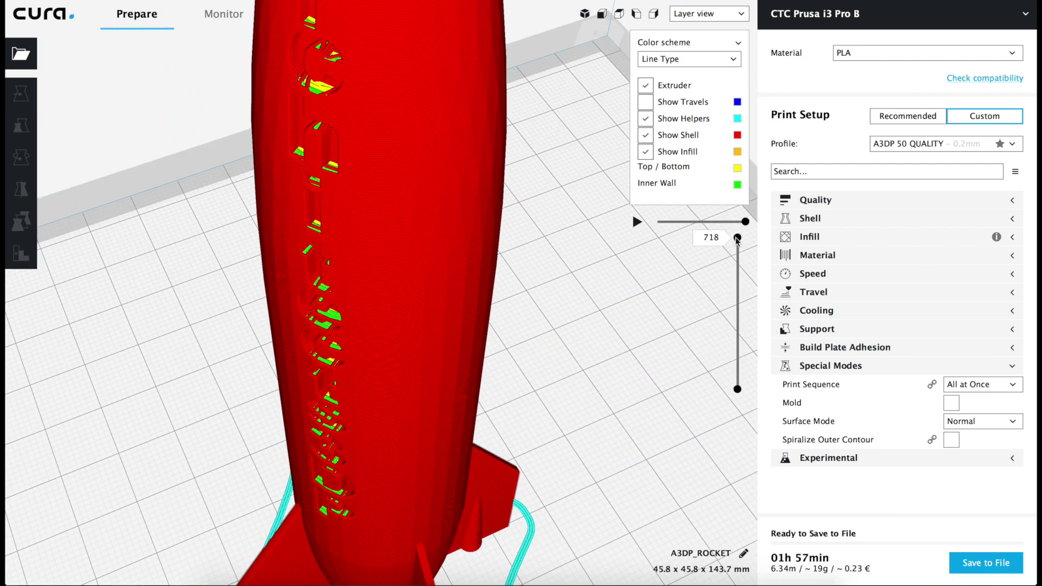
pyautogui.moveTo(737, 238); pyautogui.dragTo(723, 332)
pyautogui.click(976, 421)
pyautogui.click(964, 453)
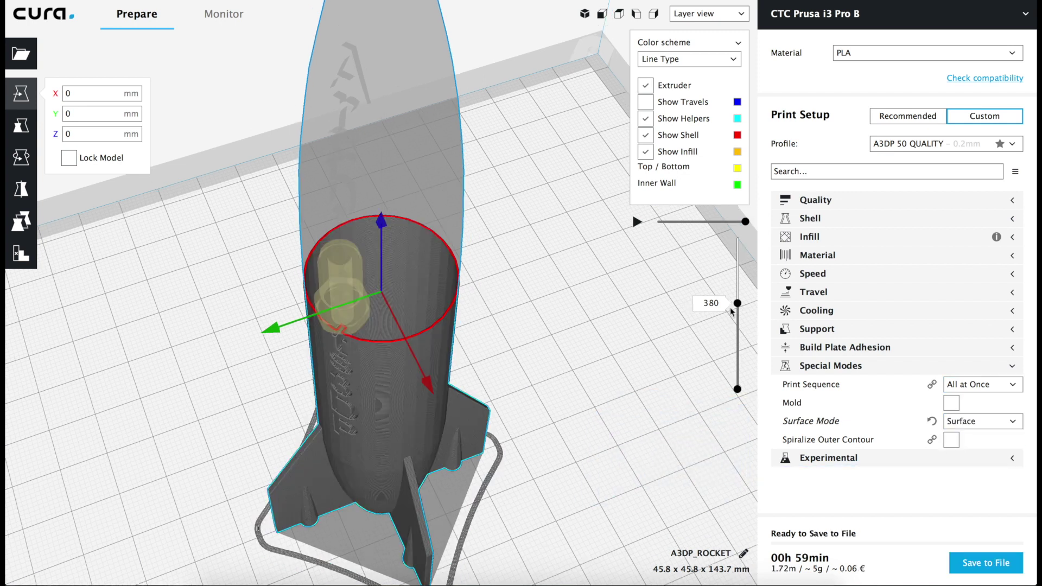
# - Scrub the layer slider to inspect the rocket's surface-only slice
pyautogui.moveTo(733, 310)
pyautogui.mouseDown()
pyautogui.moveTo(743, 260)
pyautogui.moveTo(736, 376)
pyautogui.mouseUp()
pyautogui.click(870, 236)
pyautogui.click(870, 219)
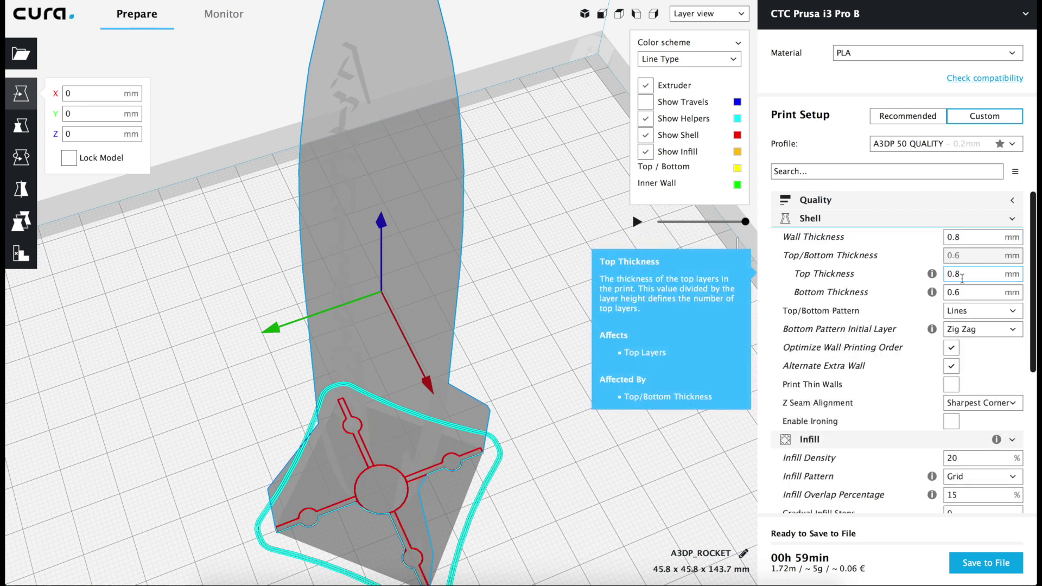
pyautogui.moveTo(737, 377); pyautogui.dragTo(743, 343)
# - Return Surface Mode to Normal and enable Spiralize Outer Contour with Smooth Spiralized Contours
pyautogui.click(956, 440)
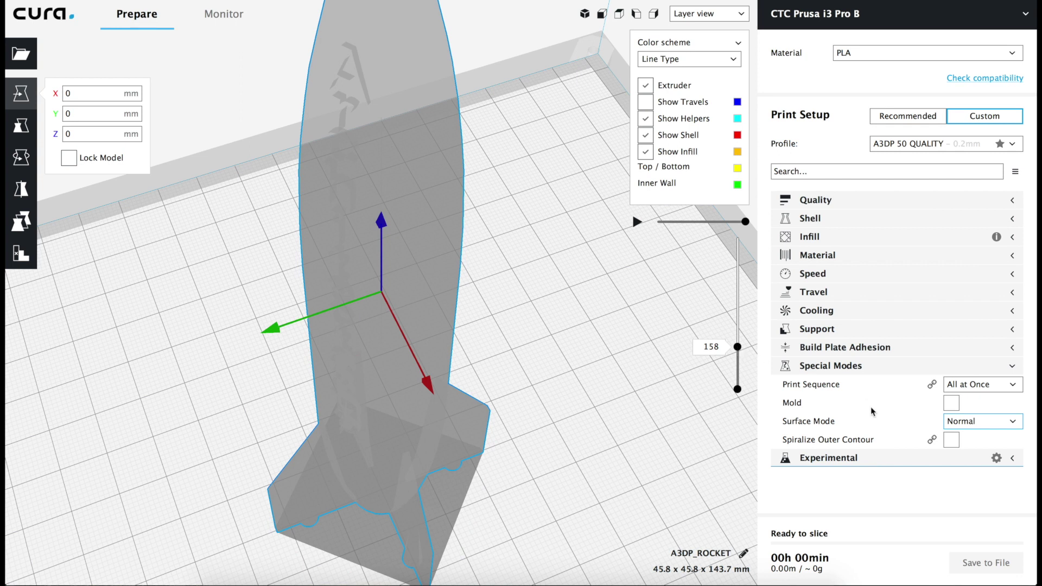
pyautogui.click(956, 440)
pyautogui.click(951, 439)
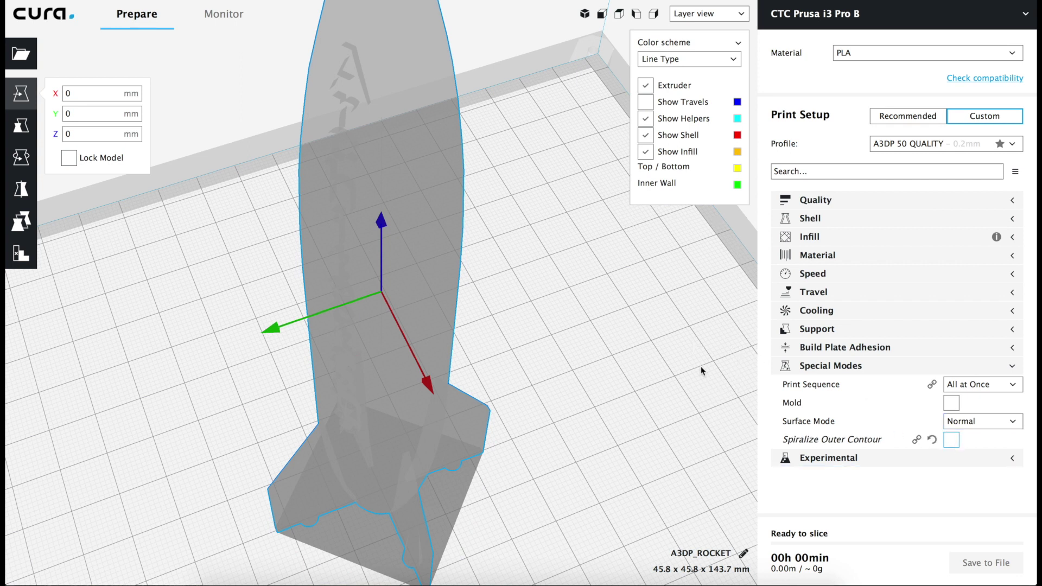
# - Scrub the layer slider to inspect the spiralized rocket from base to top
pyautogui.moveTo(742, 349); pyautogui.dragTo(742, 310)
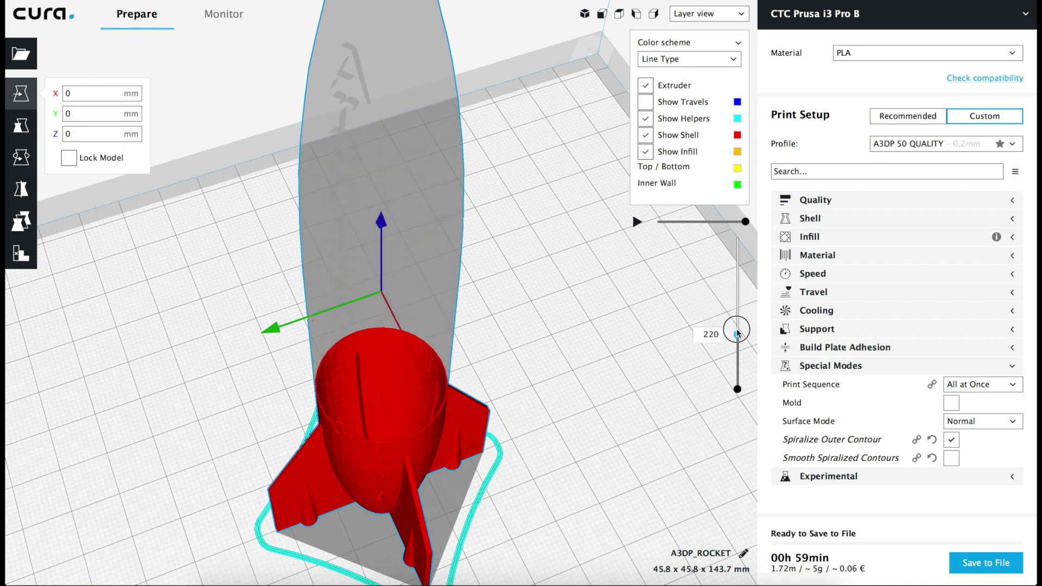
pyautogui.moveTo(742, 311); pyautogui.dragTo(730, 374)
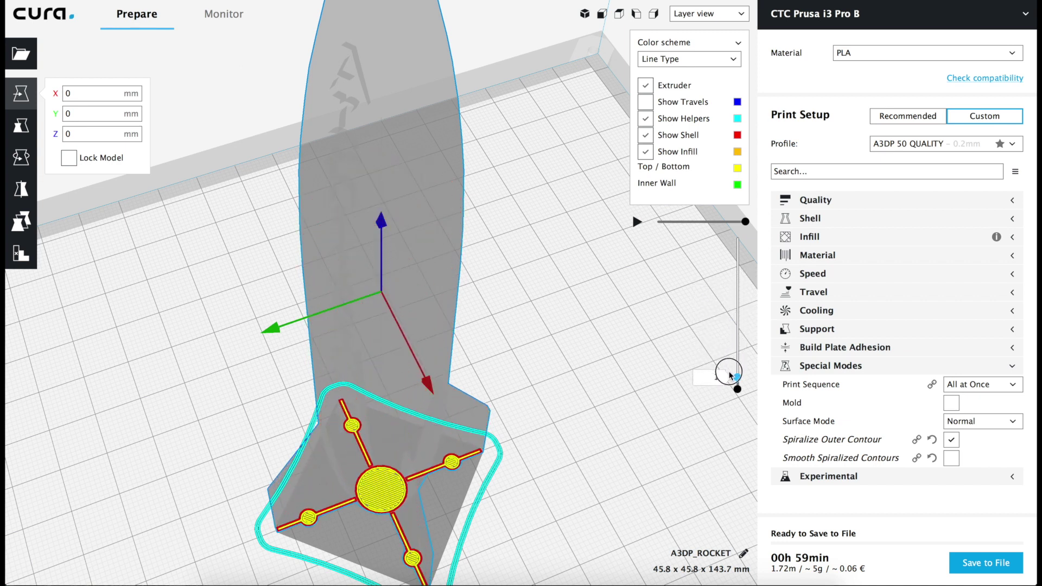
pyautogui.moveTo(729, 373); pyautogui.dragTo(736, 352)
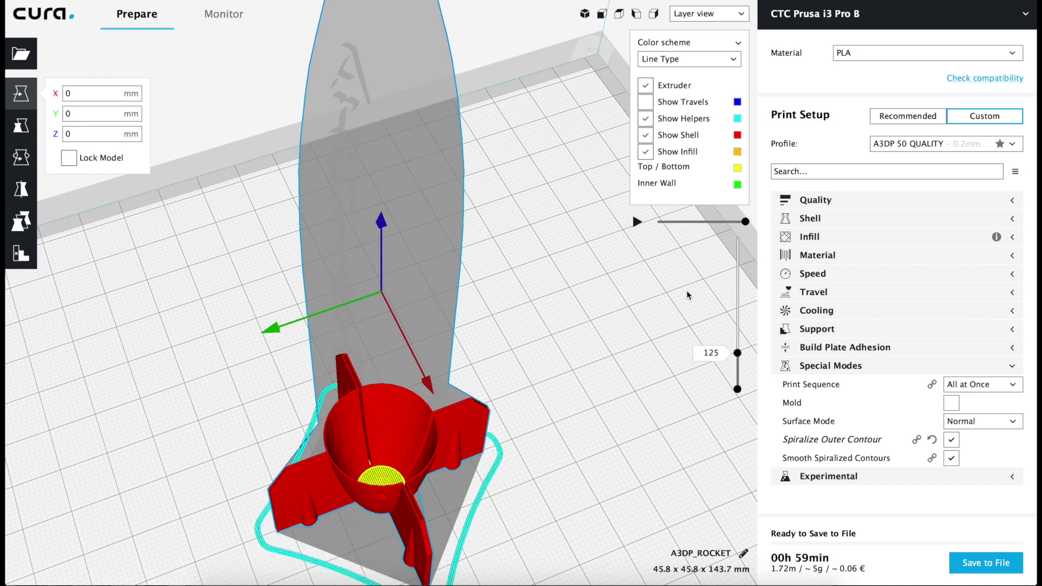
pyautogui.moveTo(737, 355)
pyautogui.mouseDown()
pyautogui.moveTo(736, 383)
pyautogui.moveTo(733, 326)
pyautogui.mouseUp()
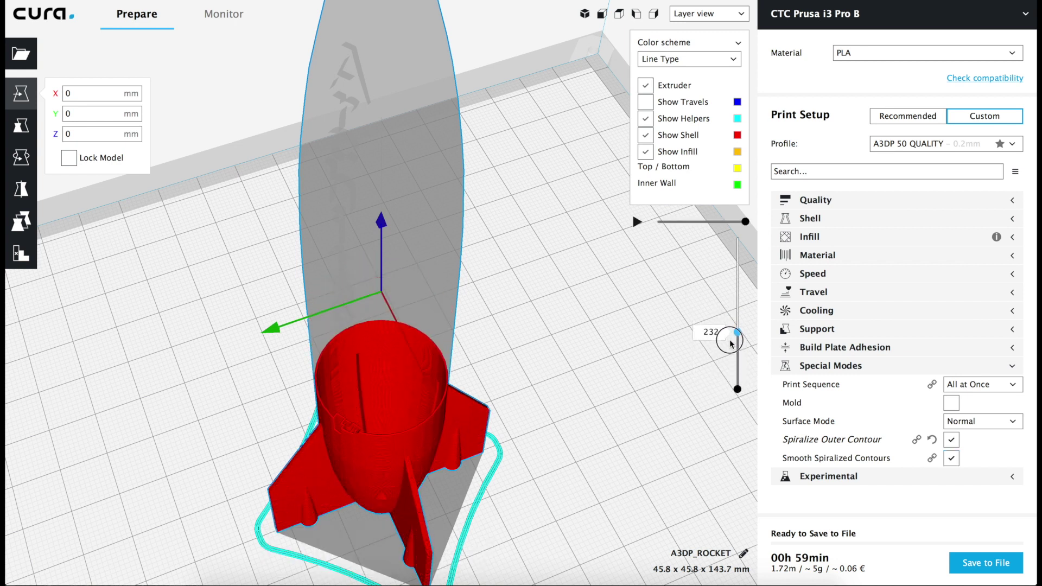
pyautogui.moveTo(733, 326); pyautogui.dragTo(732, 264)
# - Expand the Material section showing 200 °C, 85% flow and retraction disabled
pyautogui.click(822, 257)
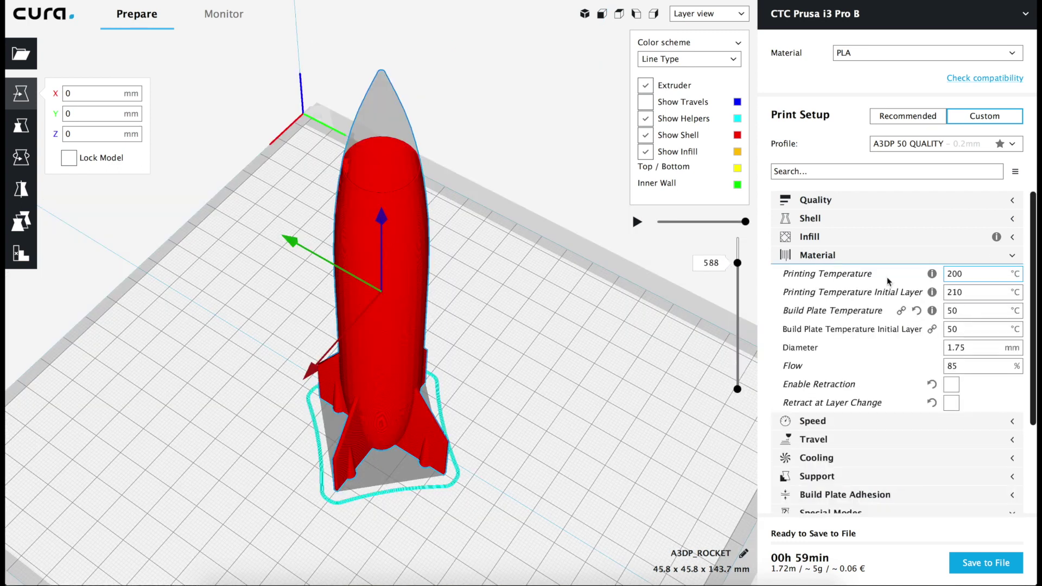